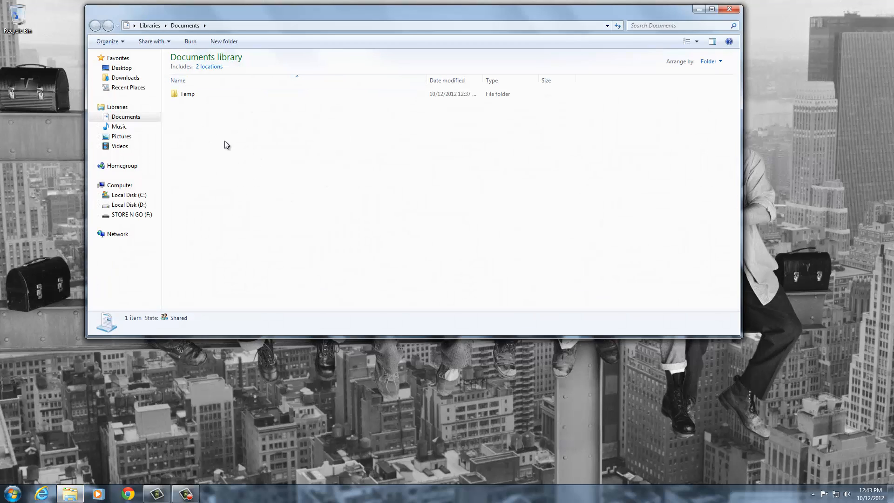
Create a new folder named 'Acuren' in Documents, then close the Explorer window.
right_click(222, 152)
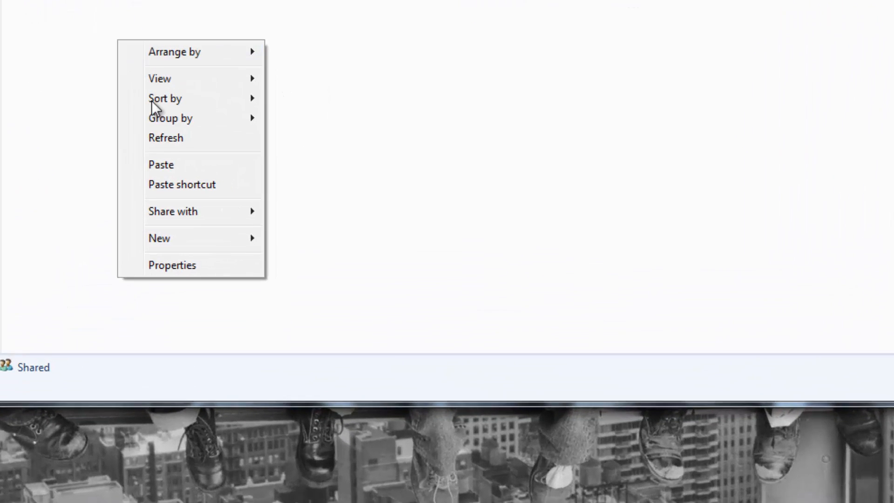
mouse_move(231, 237)
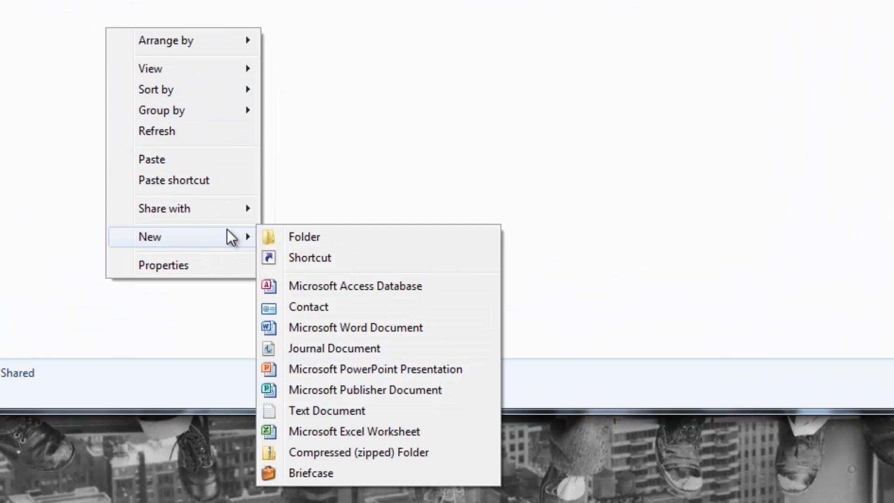
click(300, 236)
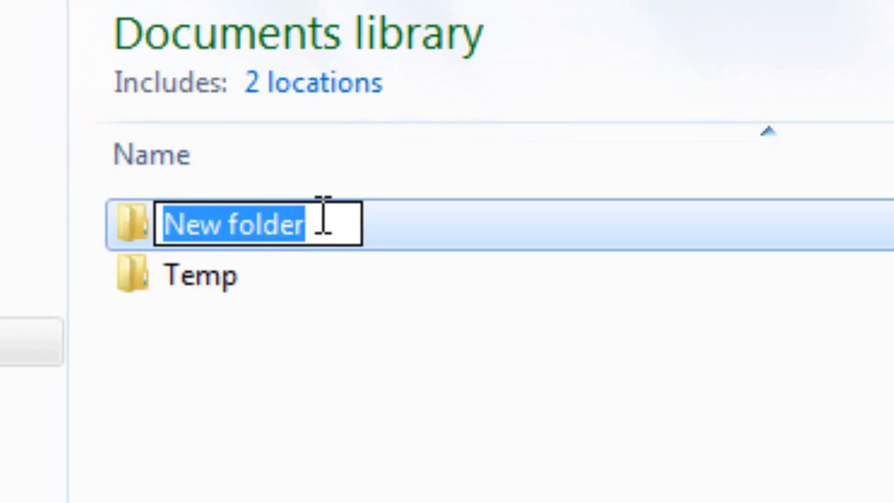
key(BackSpace)
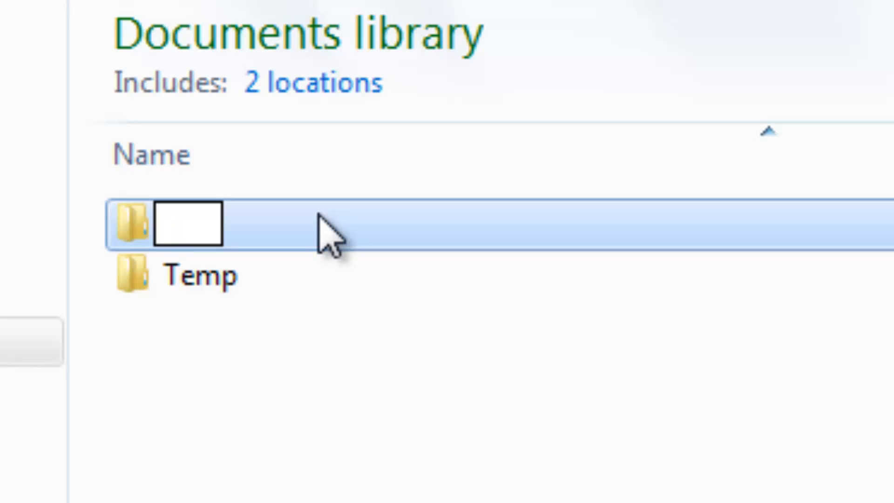
text(Acu)
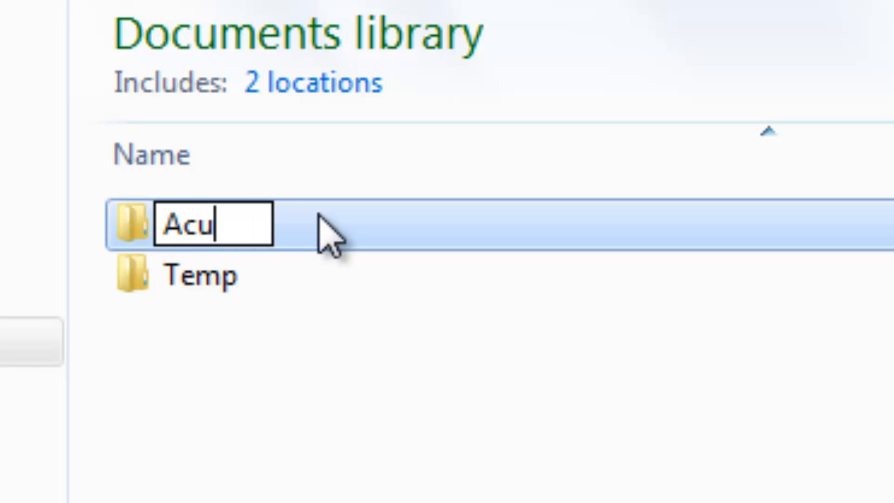
text(ren)
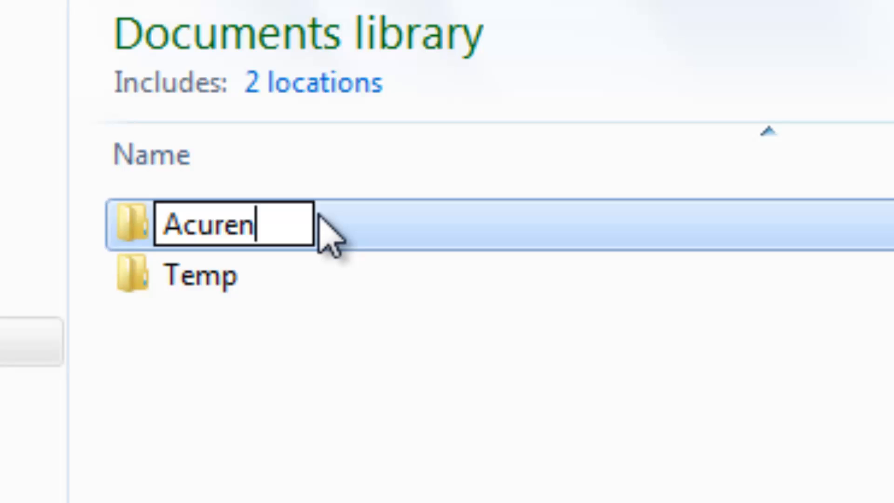
key(Return)
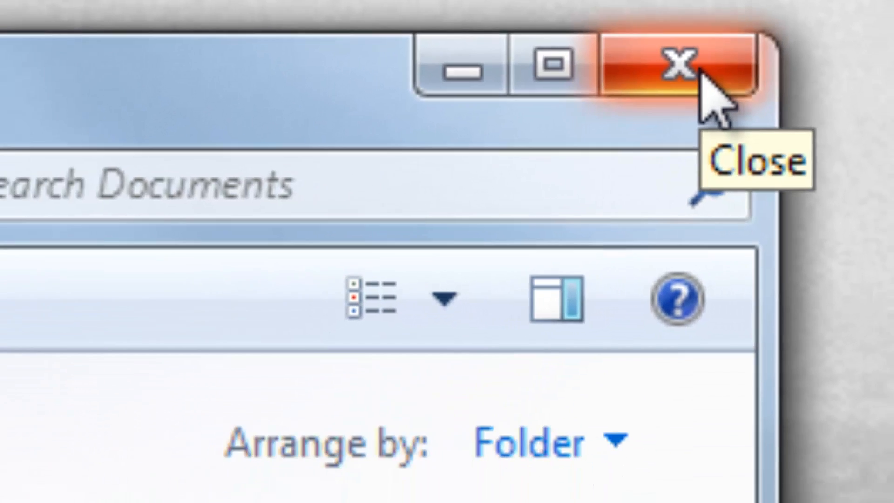
click(693, 81)
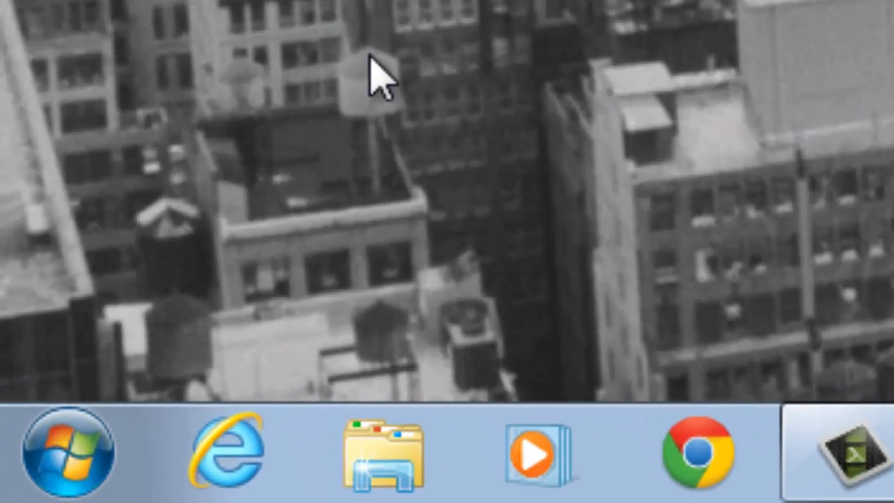
click(228, 472)
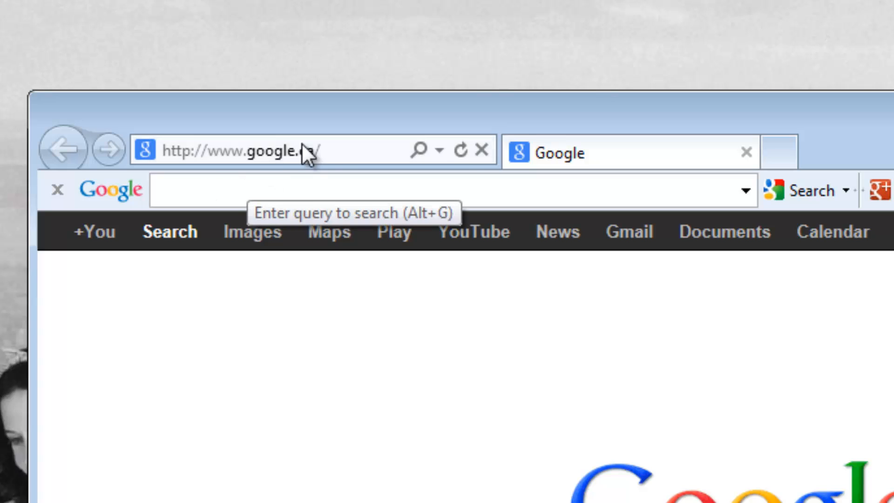
click(344, 144)
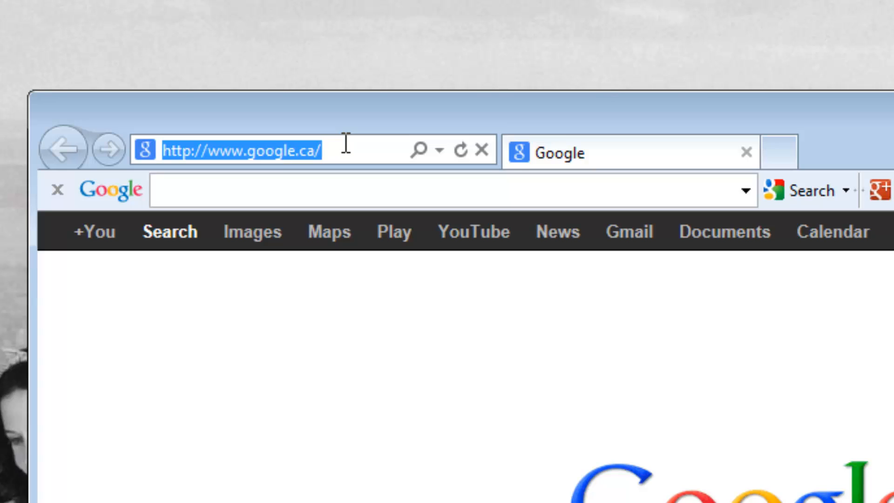
key(BackSpace)
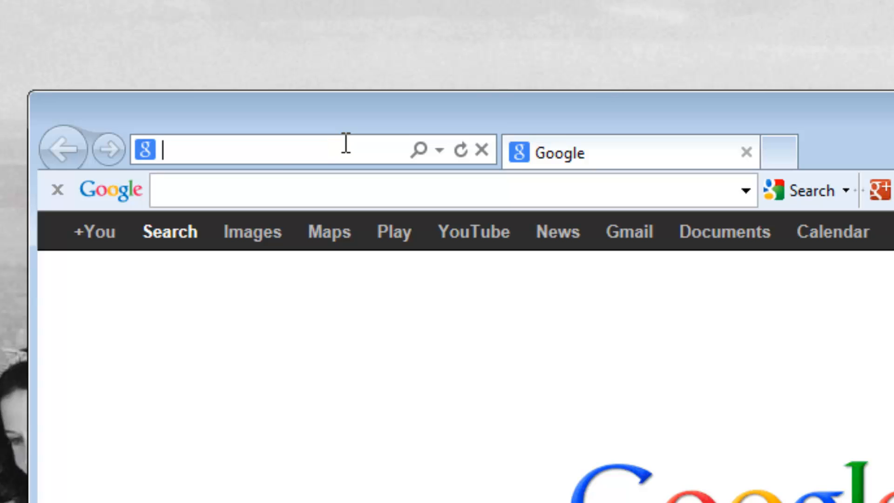
text(www)
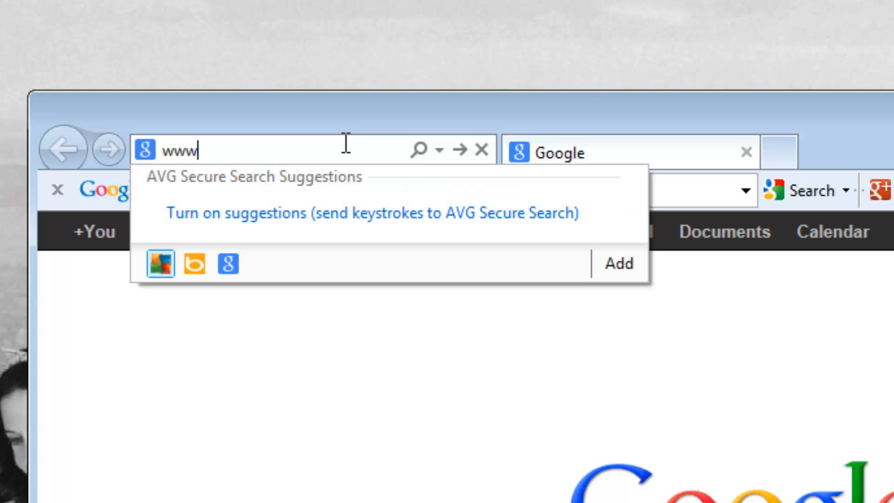
text(.sharef)
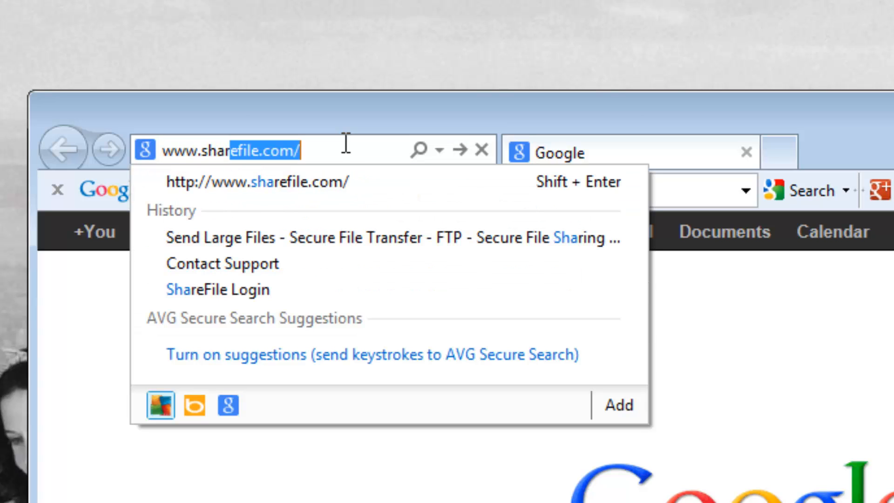
text(ile.co)
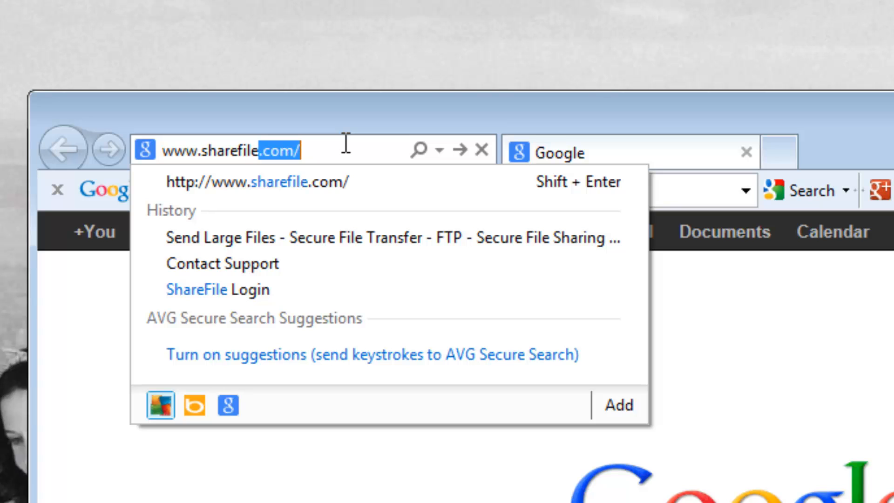
text(m)
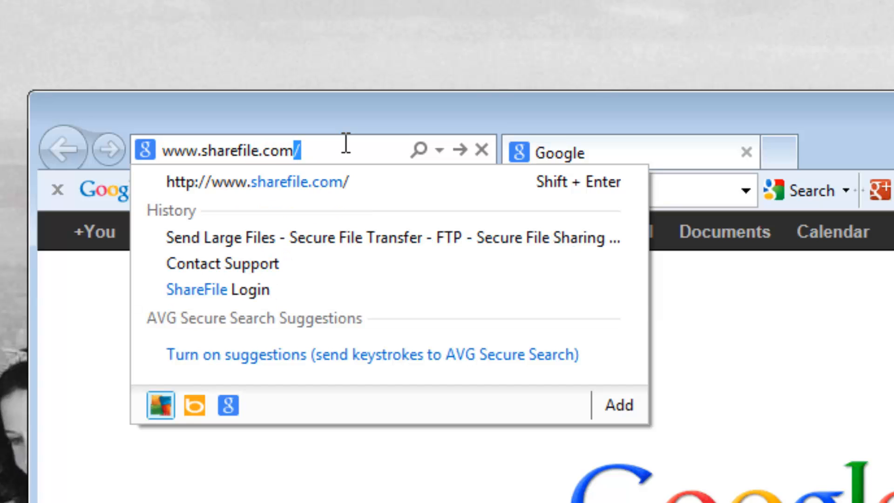
key(Return)
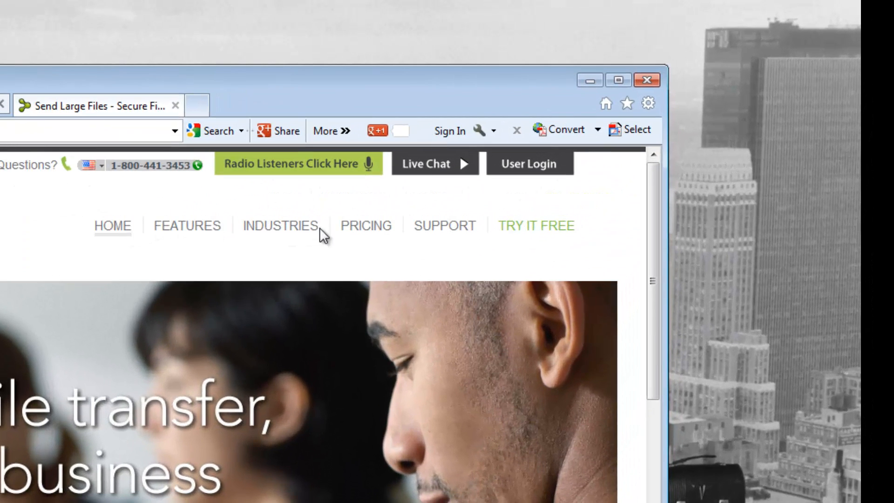
From Support, open the 'ShareFile Desktop Sync' article and scroll to its Installation download links.
click(443, 231)
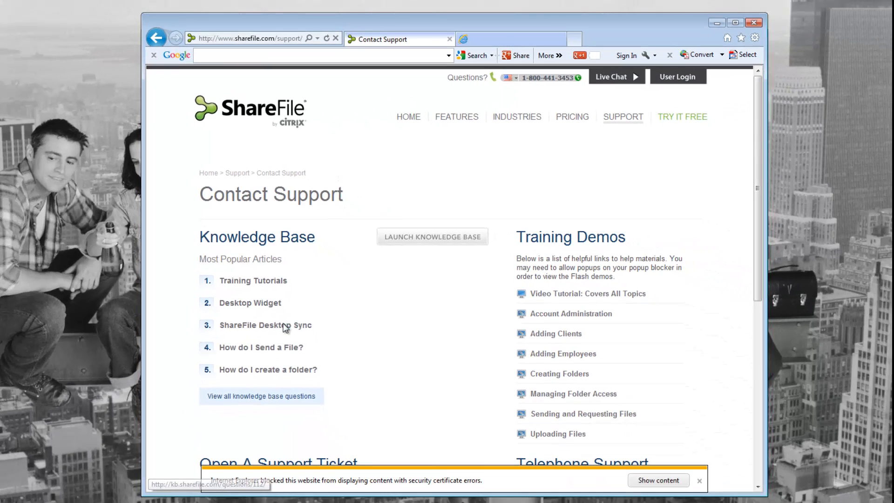
click(241, 388)
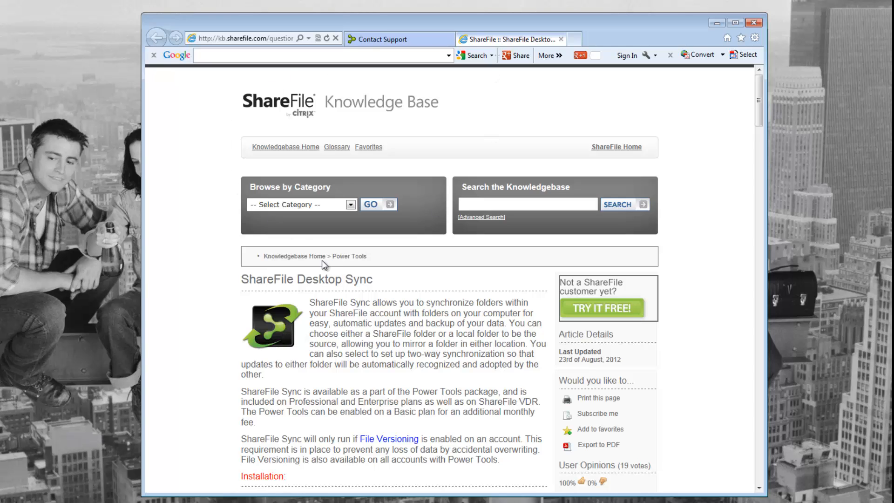
scroll(354, 277, down, 3)
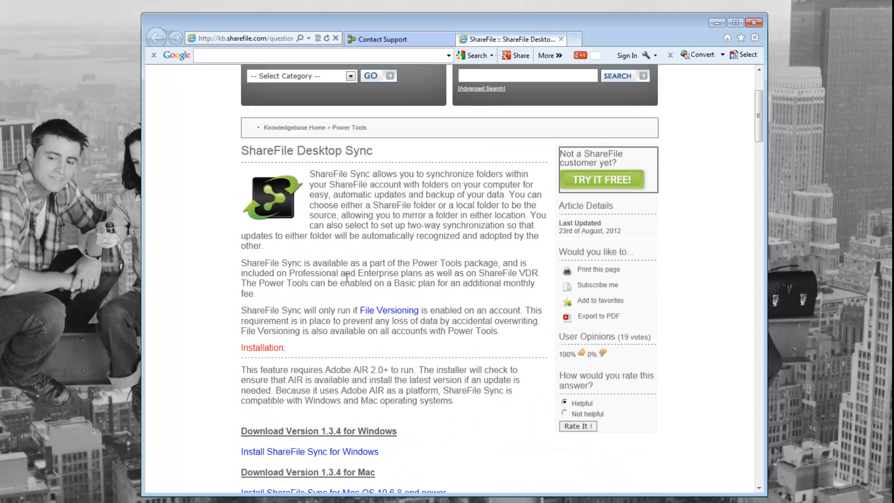
scroll(347, 278, down, 3)
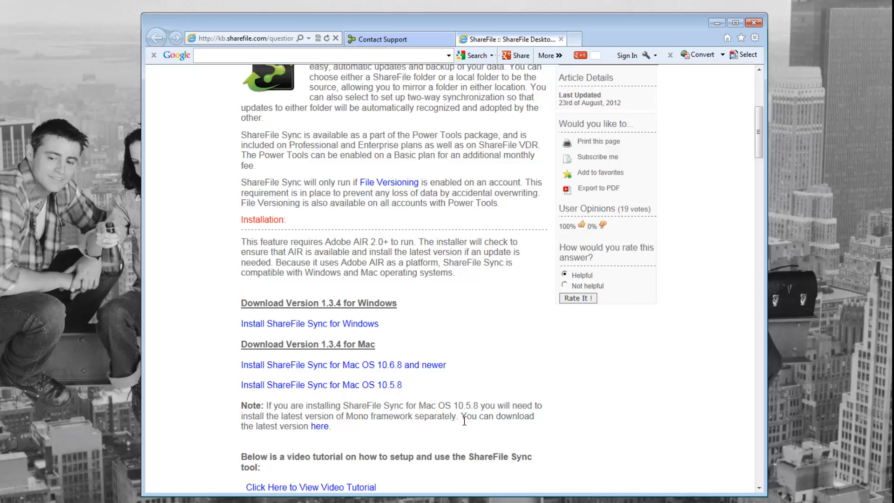
Download and run the ShareFile Sync Windows installer, close all IE tabs, and move the installer higher on screen.
click(280, 329)
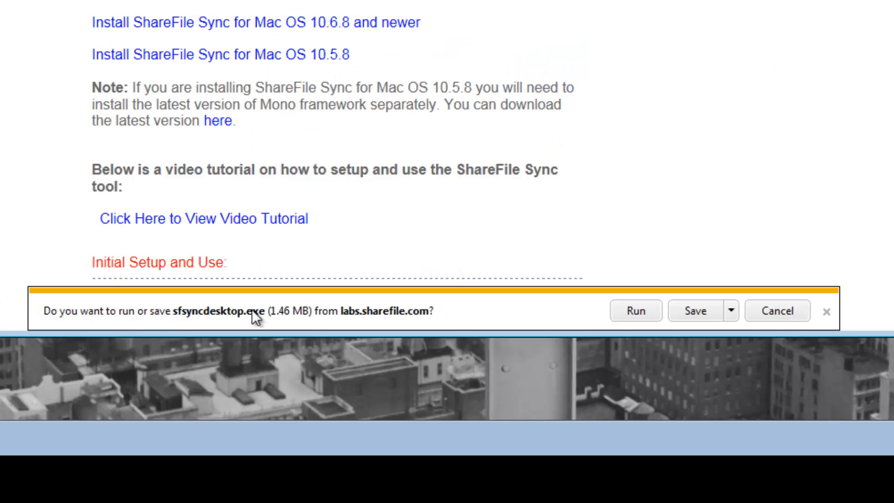
click(635, 311)
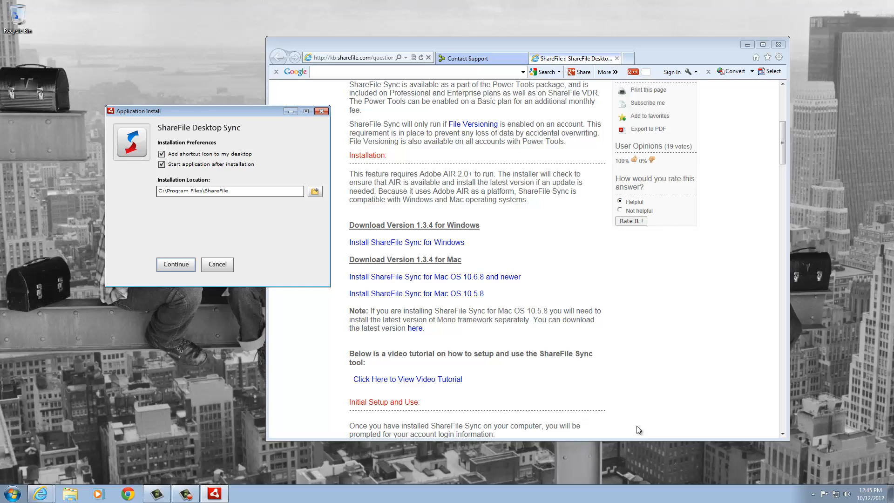
click(779, 45)
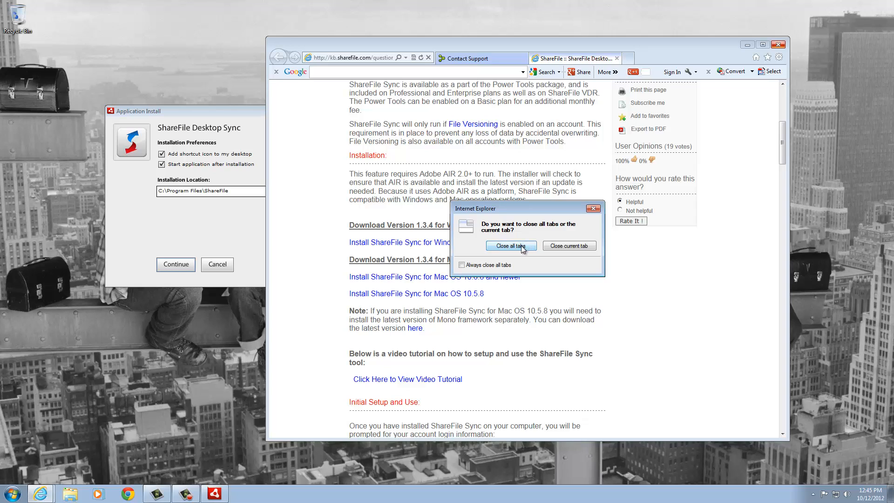
click(523, 249)
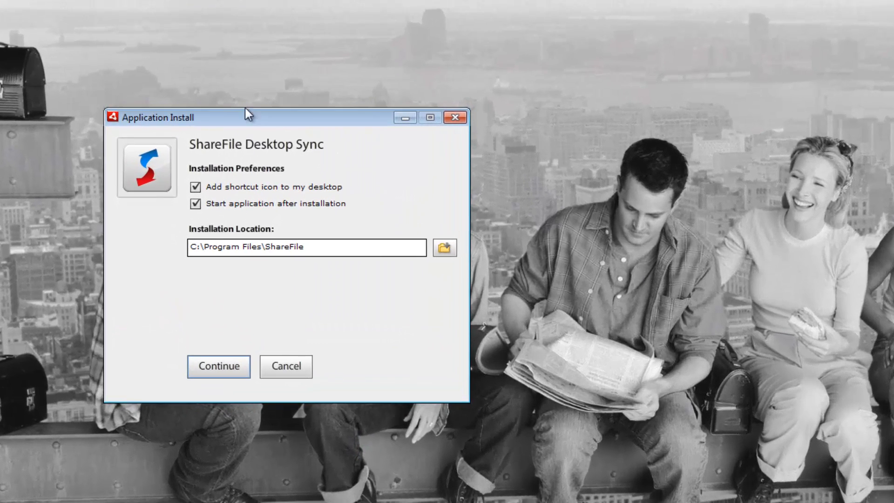
drag(254, 120, 411, 29)
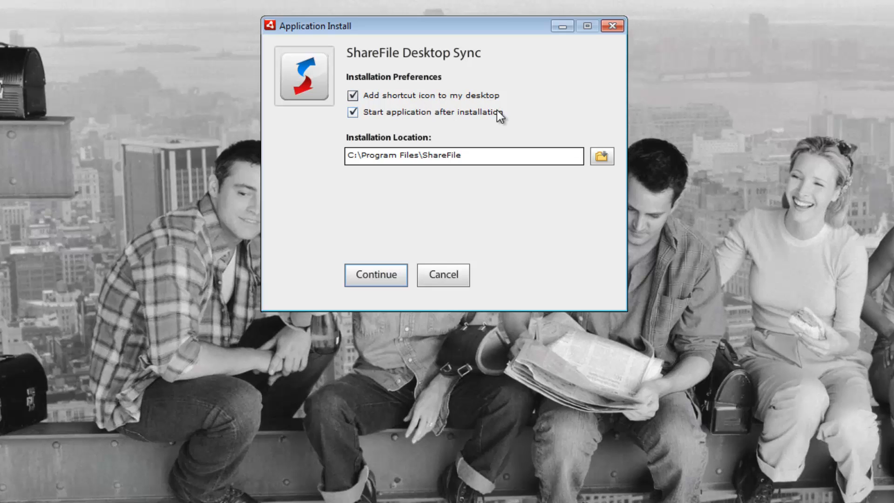
Untick 'Add shortcut icon to my desktop' and continue with the ShareFile Desktop Sync installation.
click(353, 95)
click(368, 277)
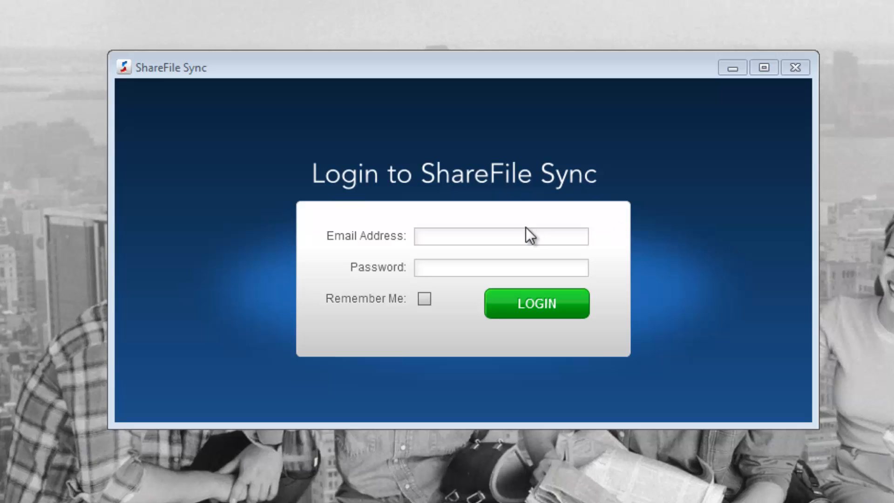
Log in with the account e-mail address and password, with Remember Me ticked.
click(512, 232)
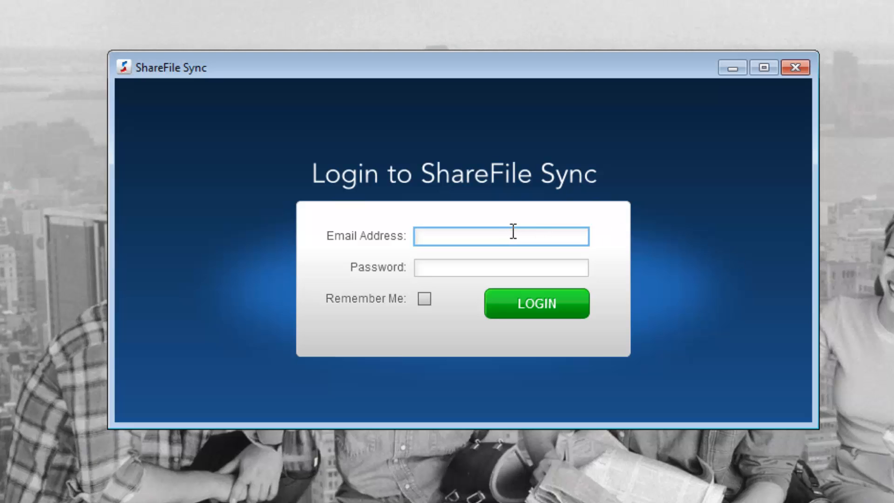
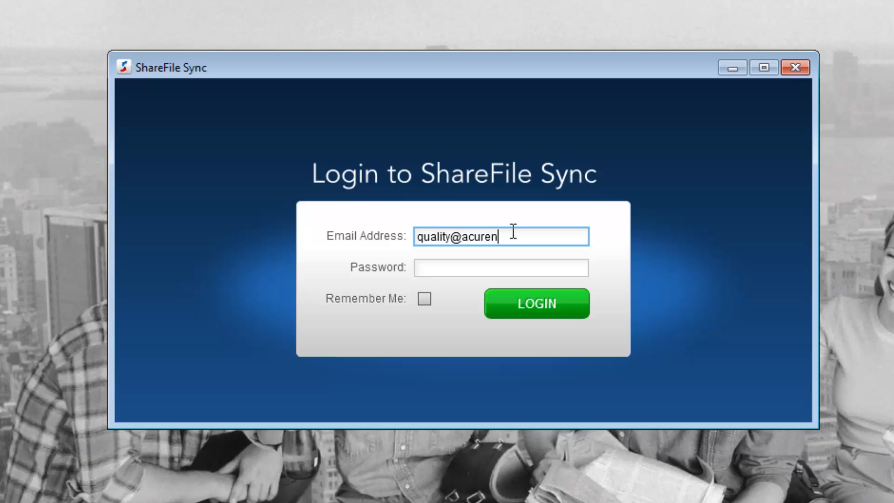
click(443, 266)
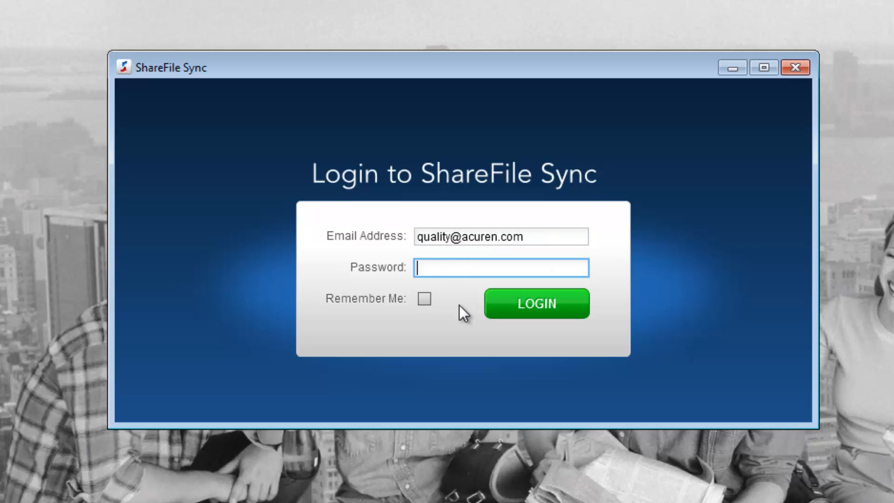
text(••••••••)
click(425, 303)
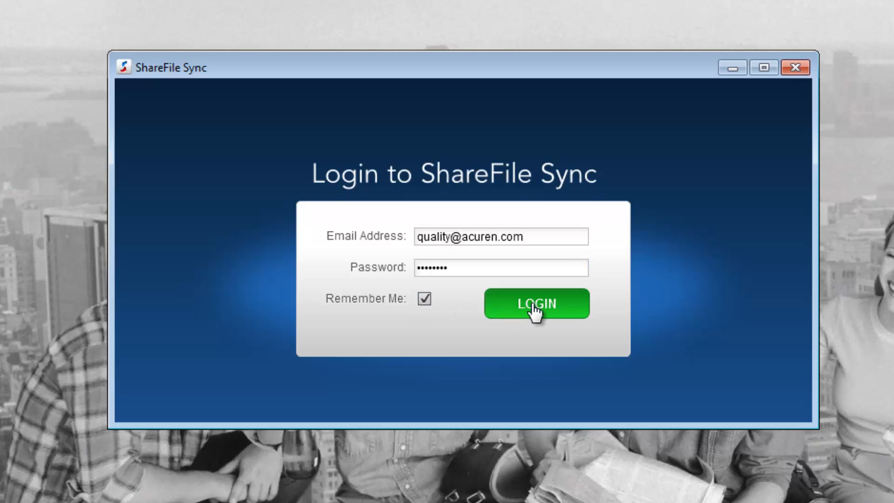
click(536, 312)
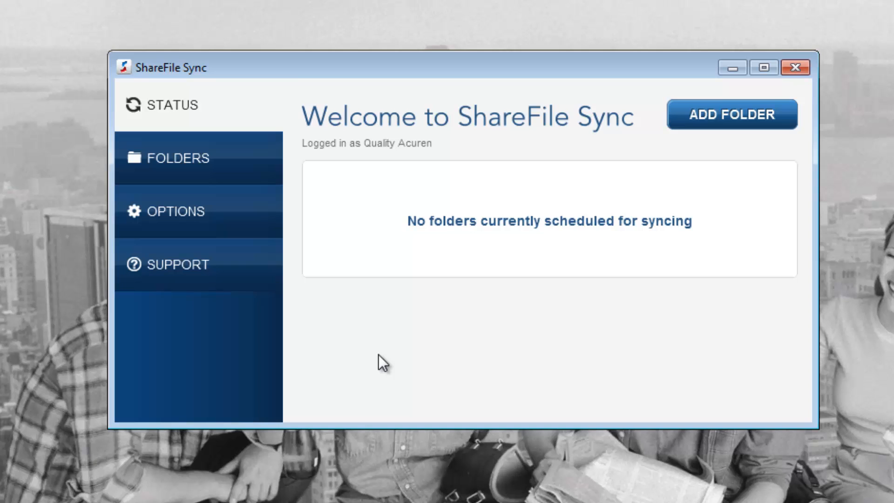
Add a folder as a One Way Sync whose files are in the ShareFile account.
click(724, 117)
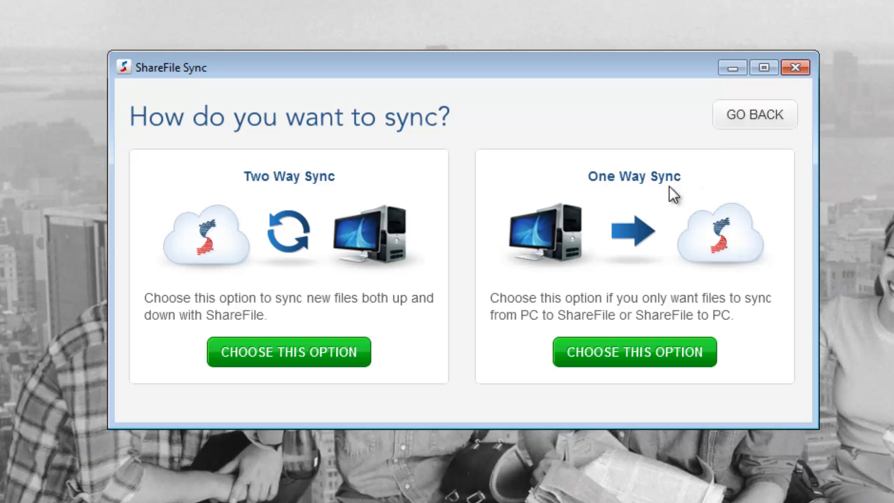
click(629, 358)
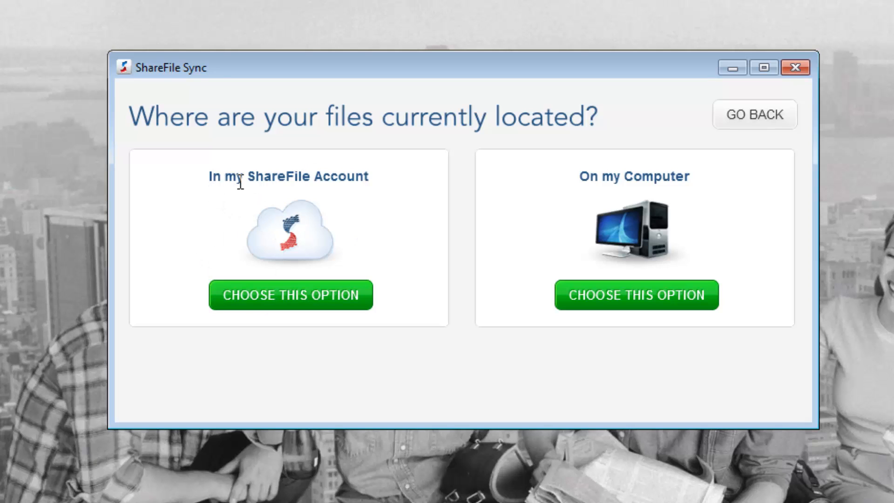
click(283, 294)
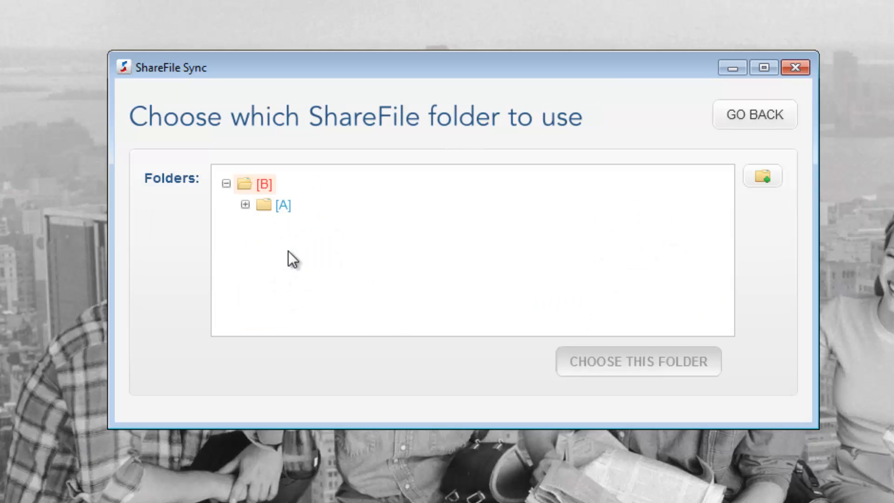
Choose remote folder [A], then browse Libraries > Documents > My Documents and pick Acuren locally.
click(283, 209)
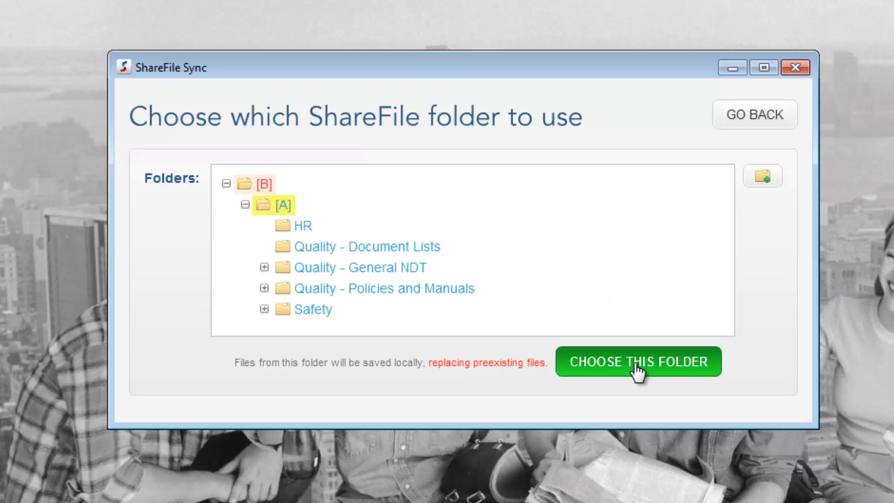
click(637, 368)
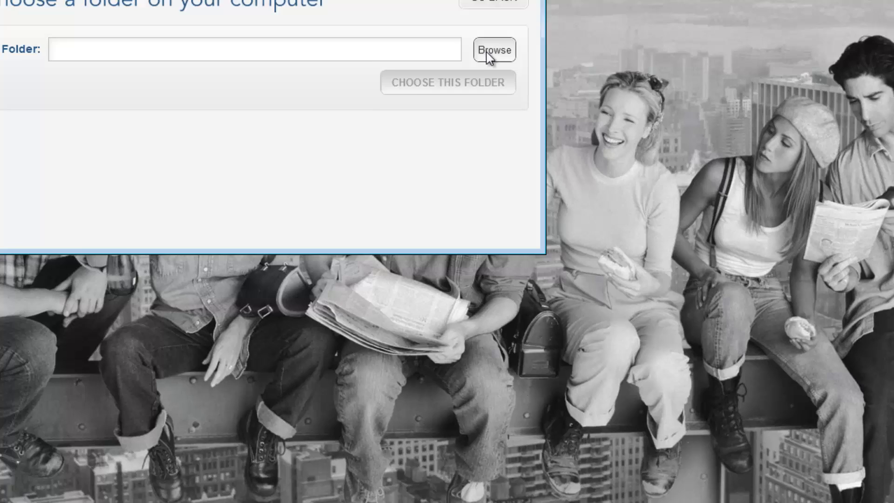
click(756, 179)
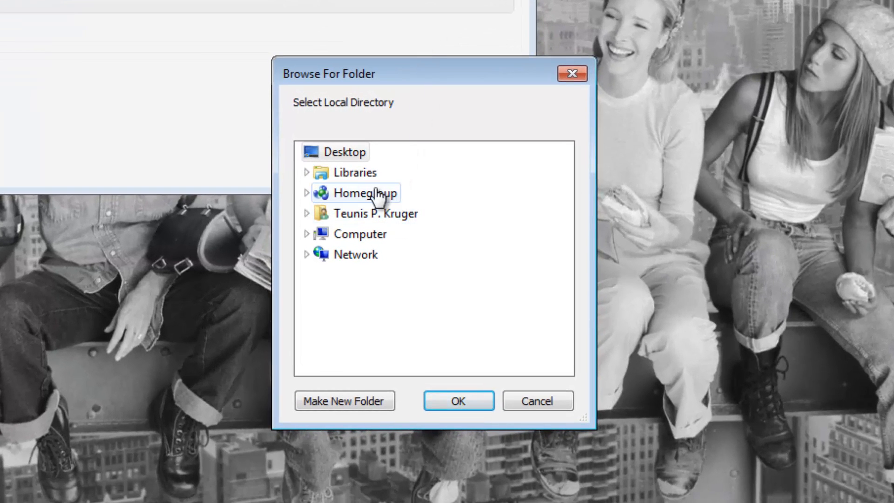
double_click(368, 173)
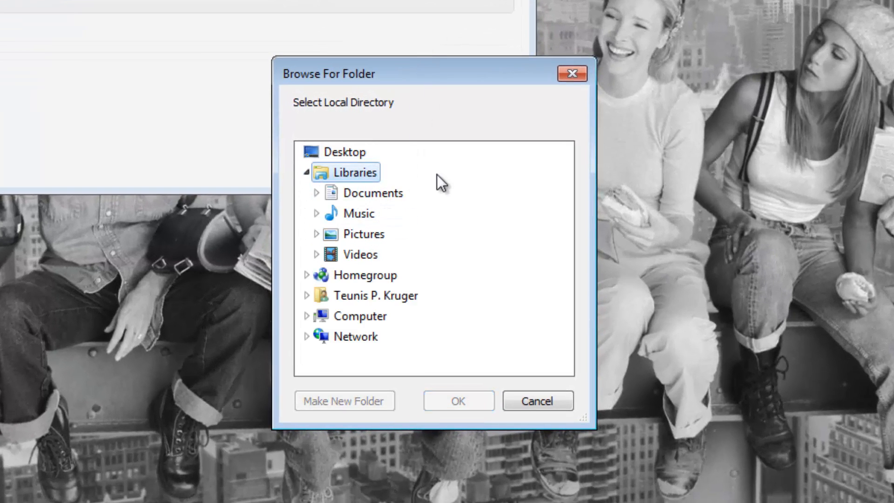
double_click(363, 192)
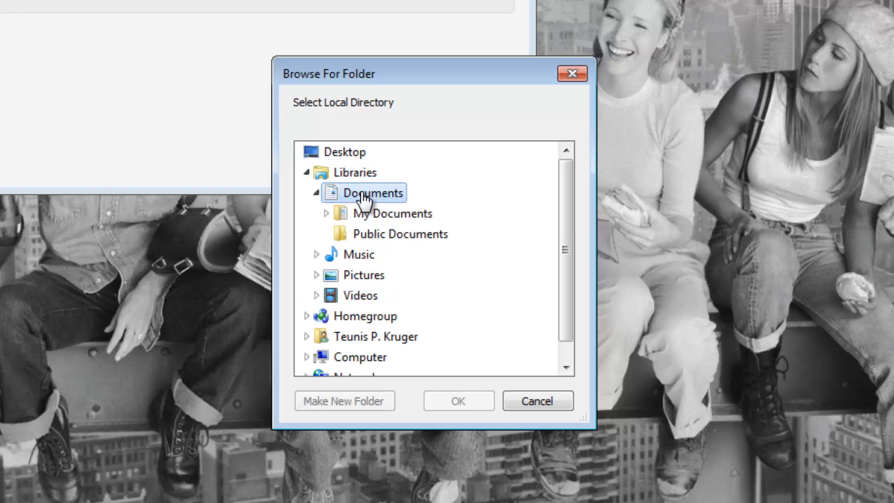
double_click(400, 216)
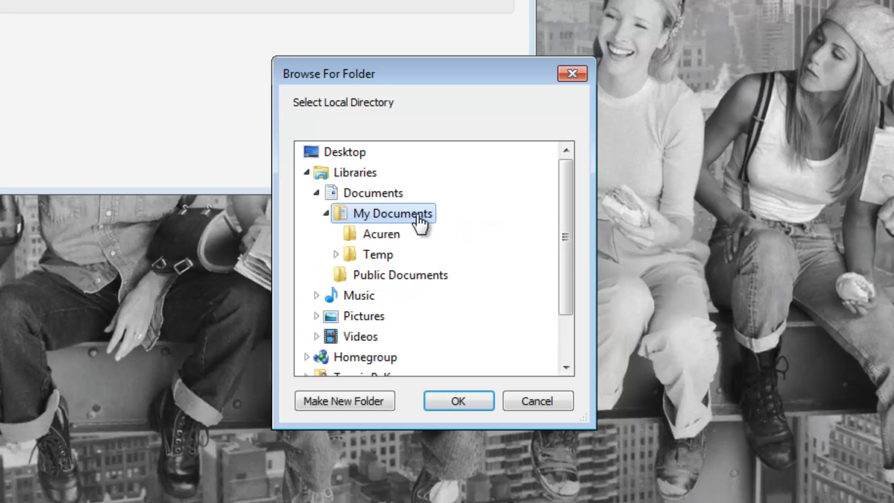
click(391, 237)
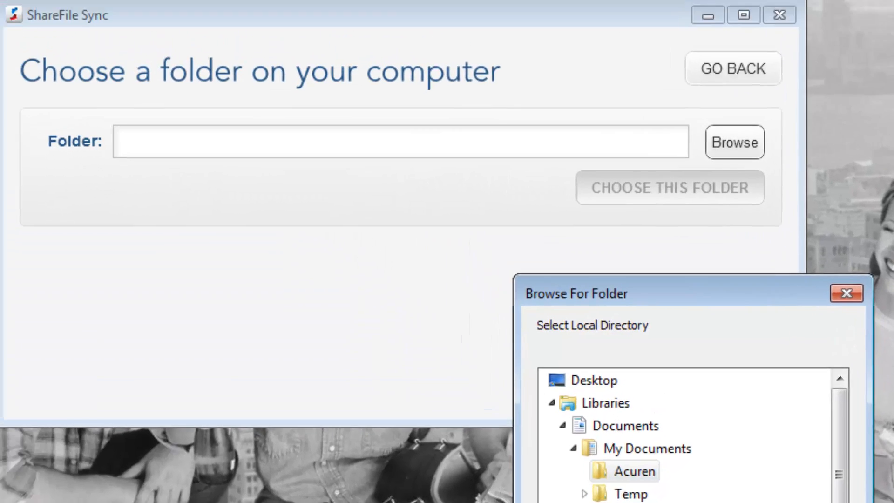
click(461, 401)
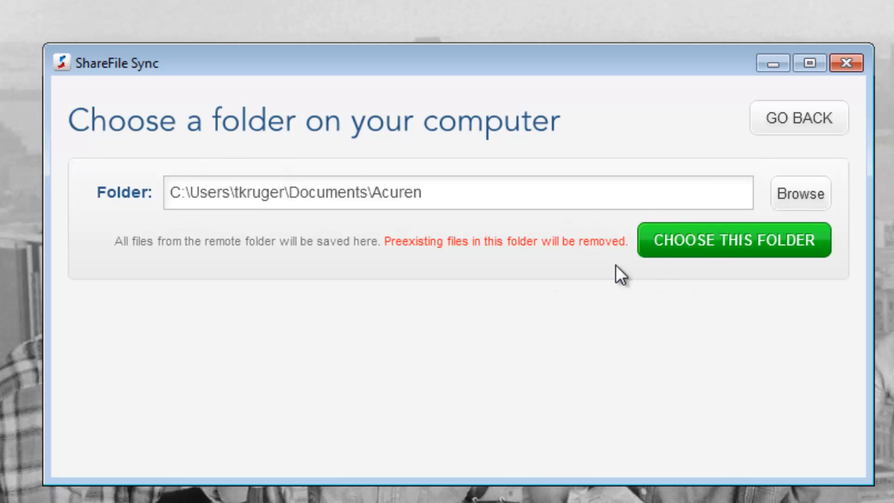
Confirm Acuren as the local folder and accept overwriting its contents.
click(704, 253)
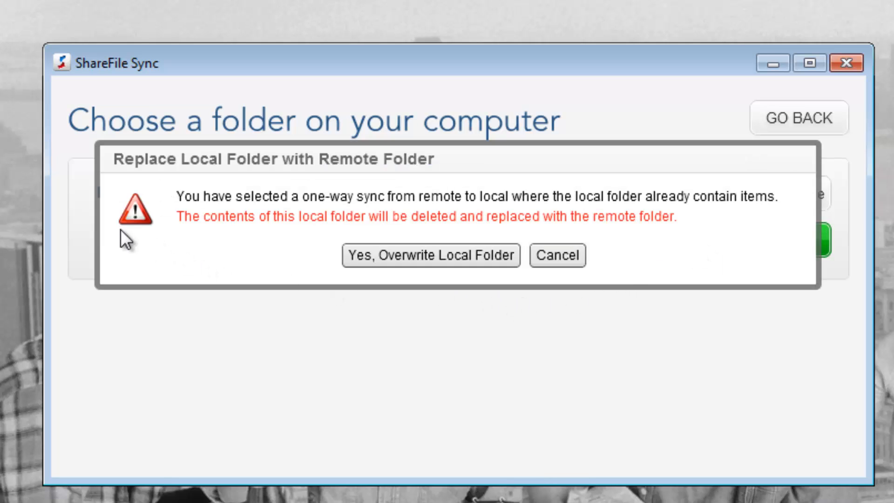
click(402, 258)
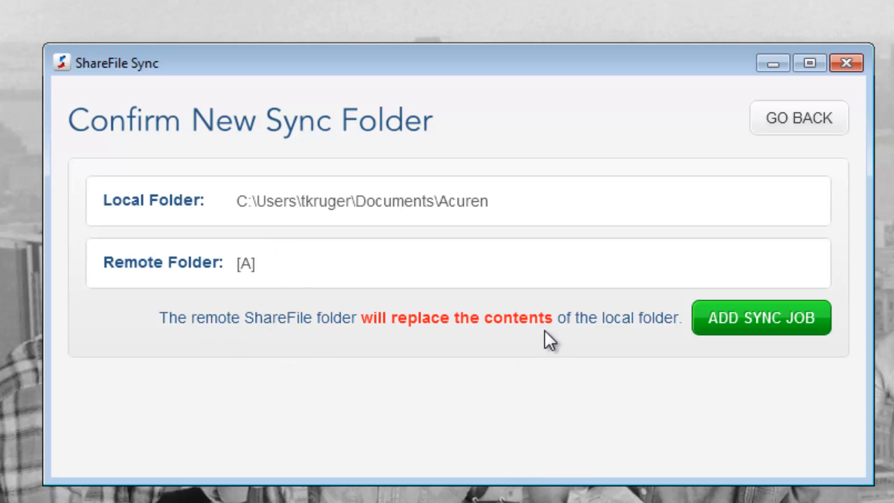
Add the [A]-to-Acuren sync job and let the first sync complete.
click(759, 336)
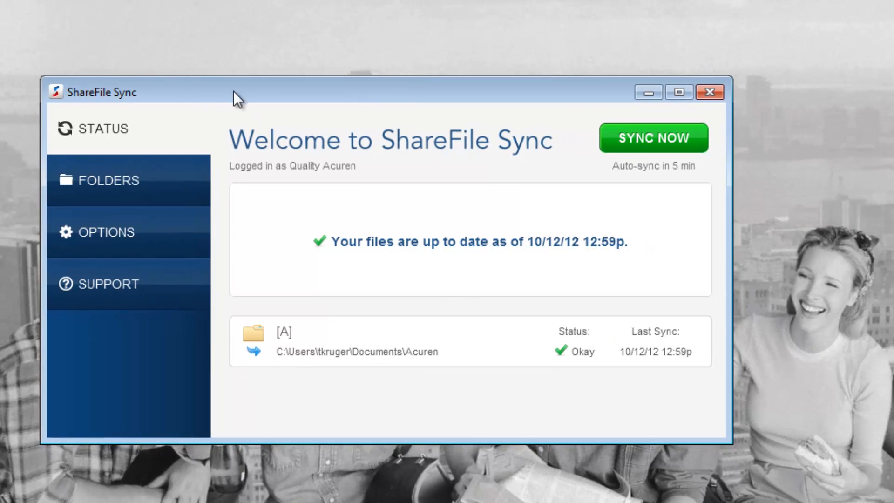
Re-sync the [A] folder with SYNC NOW, confirm it stays up to date, then close ShareFile Sync.
drag(234, 91, 264, 89)
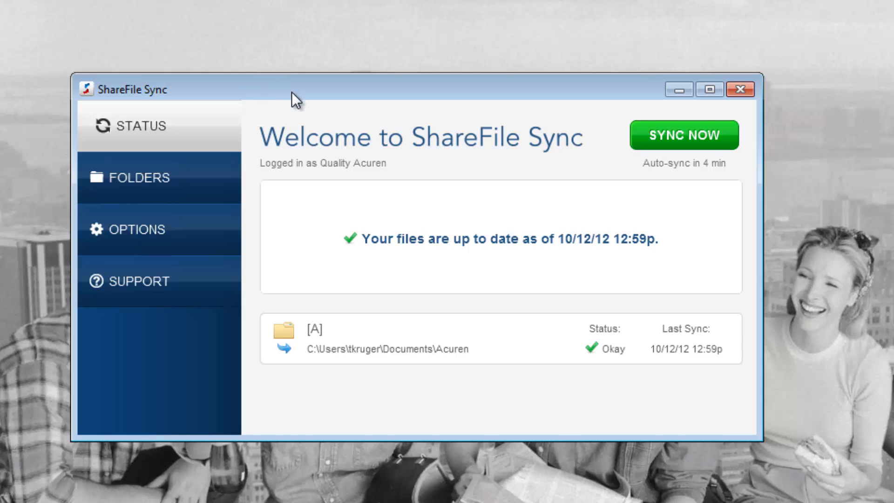
drag(292, 92, 259, 95)
click(670, 150)
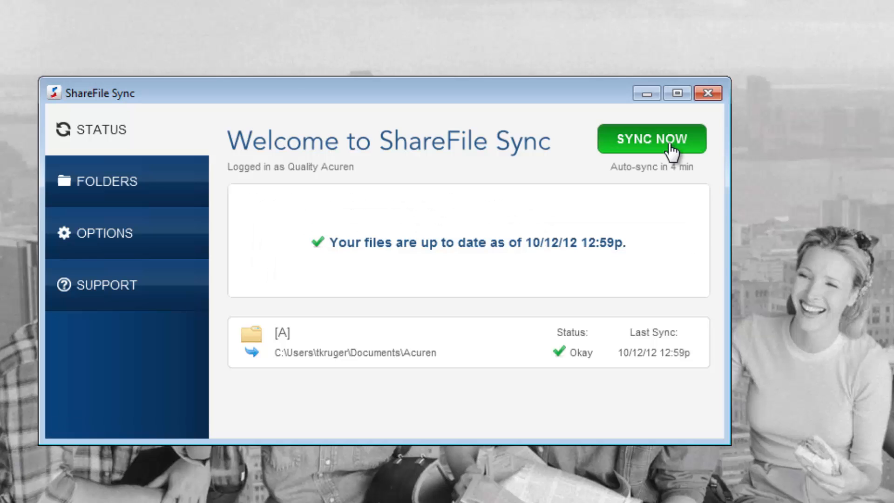
drag(456, 99, 477, 124)
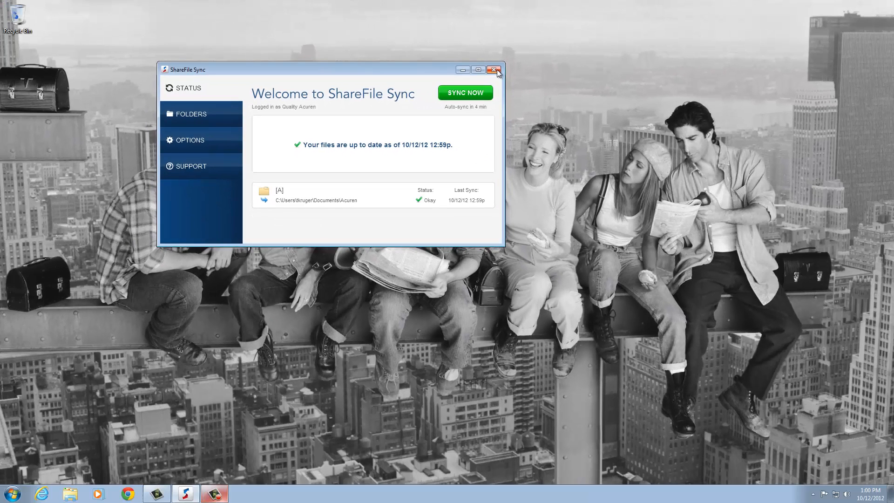
click(494, 69)
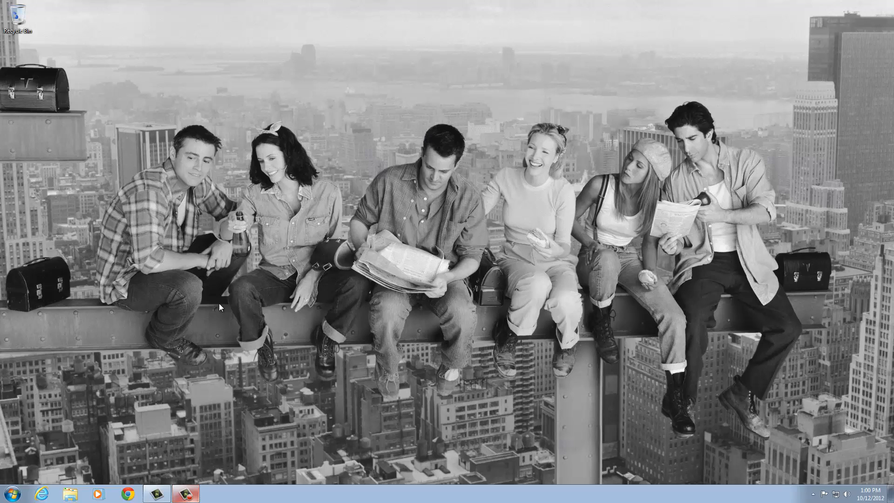
Open the synced Acuren folder from the Documents library.
click(12, 494)
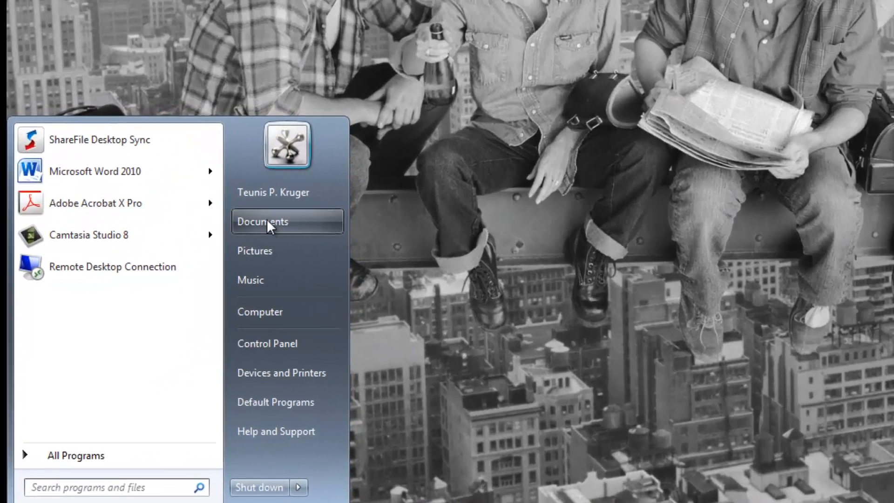
click(268, 222)
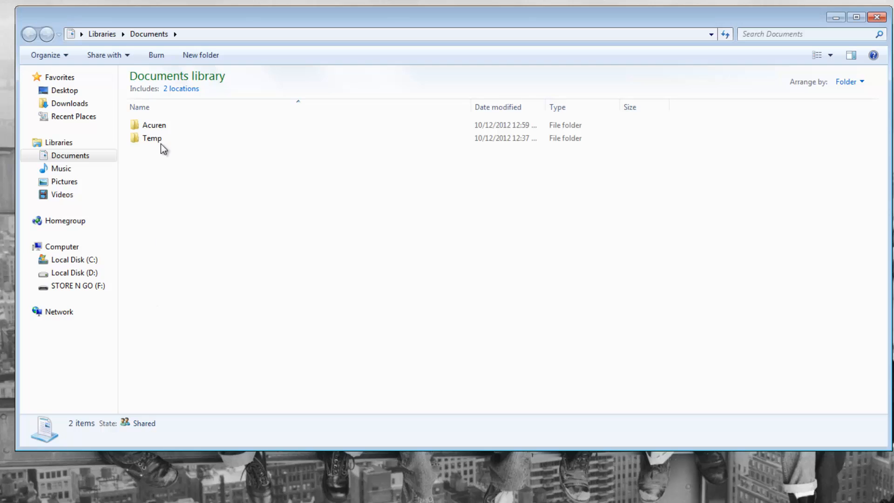
double_click(156, 126)
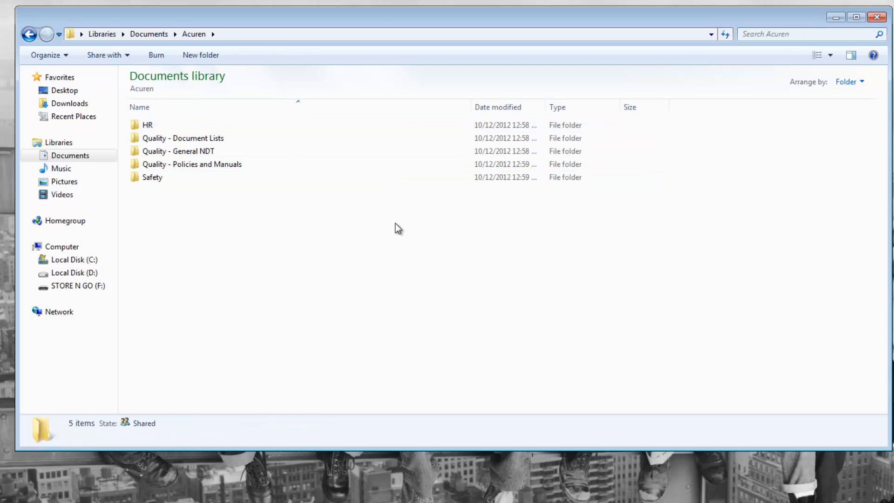
Drill down through Quality - General NDT > Procedures > National > NDT and Visual into UT.
double_click(180, 152)
double_click(173, 126)
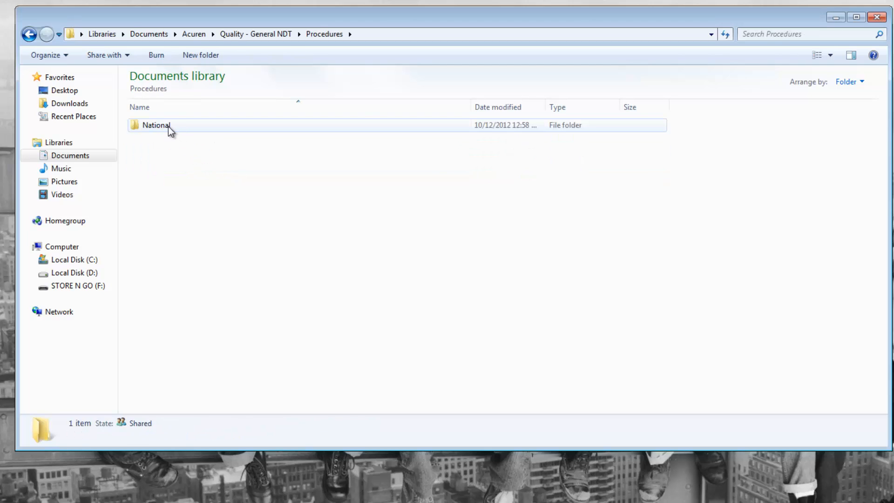
double_click(168, 125)
click(170, 139)
double_click(169, 141)
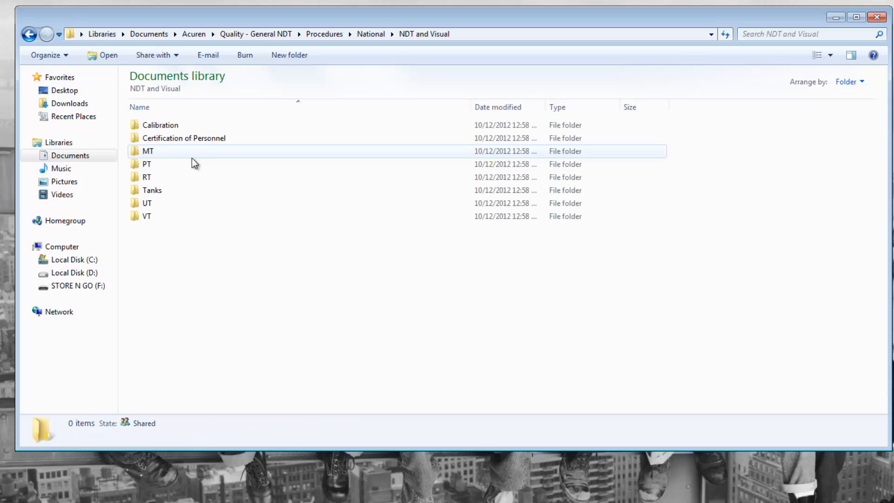
double_click(161, 208)
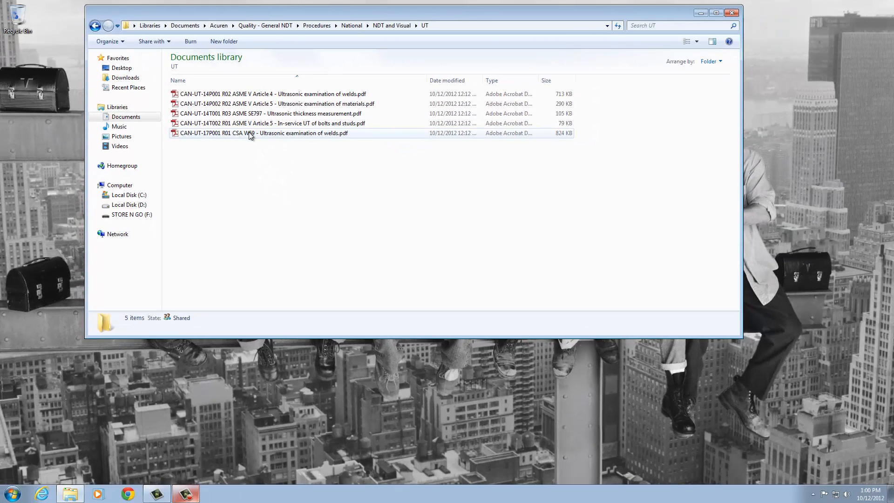
double_click(244, 163)
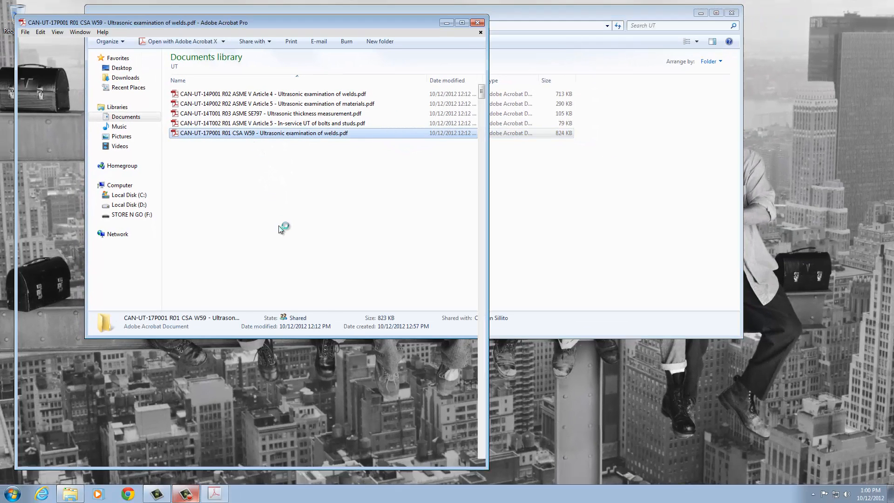
scroll(279, 225, down, 15)
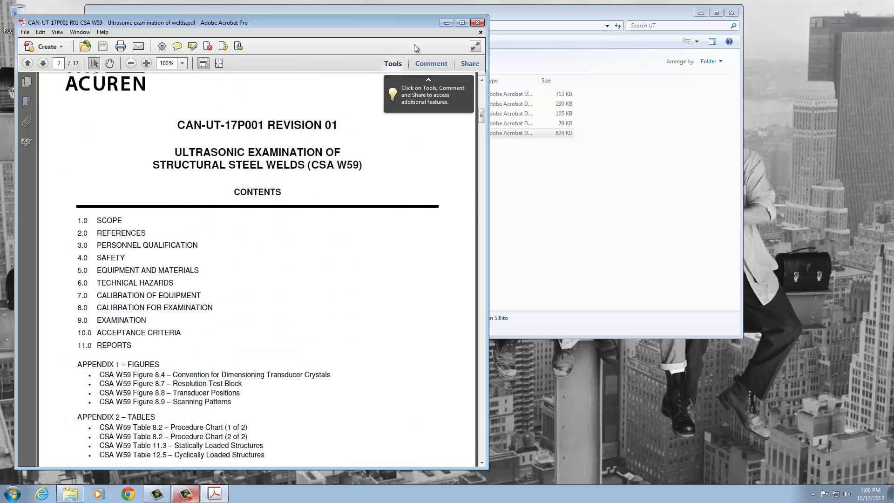
click(479, 23)
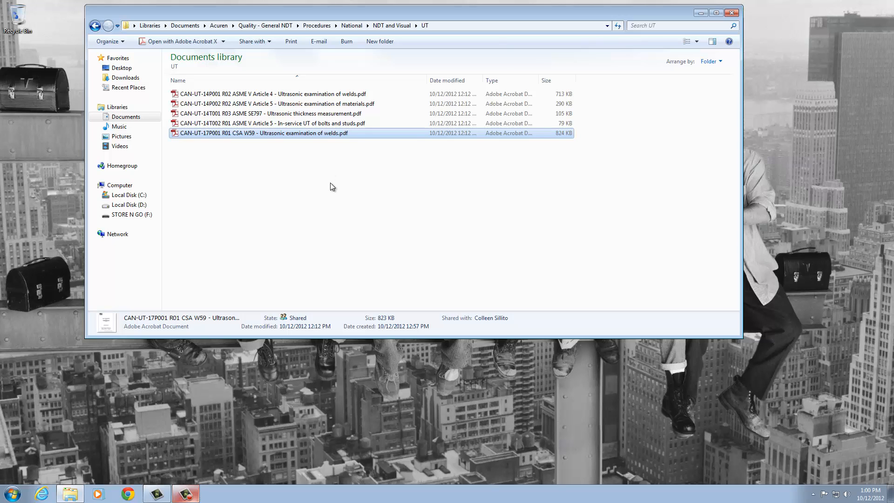
Navigate back from the UT folder up to the Acuren folder.
click(96, 28)
click(95, 26)
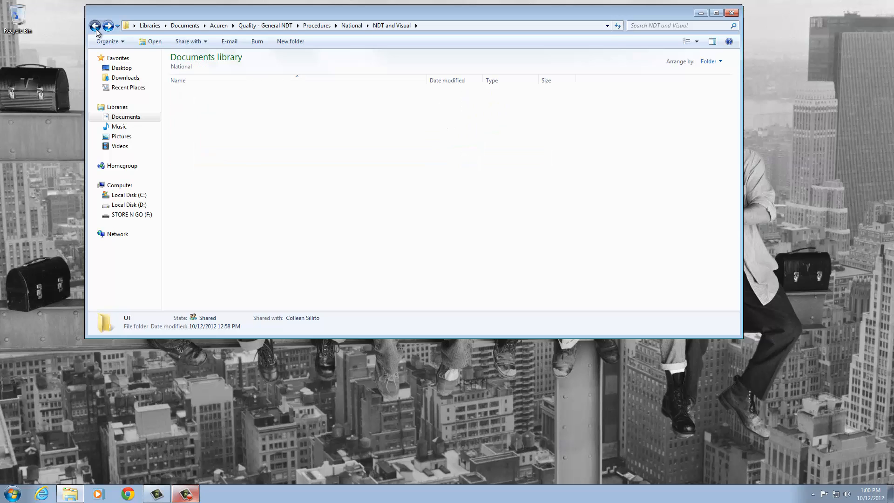
click(95, 26)
click(96, 27)
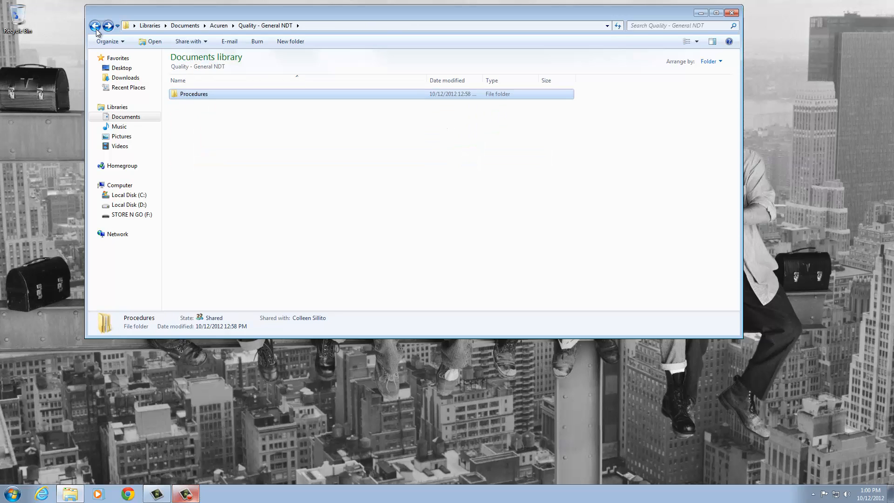
click(96, 27)
Open SMS 2-014 Fleet Safety.pdf from Safety > Level 2 (Programs).
double_click(188, 133)
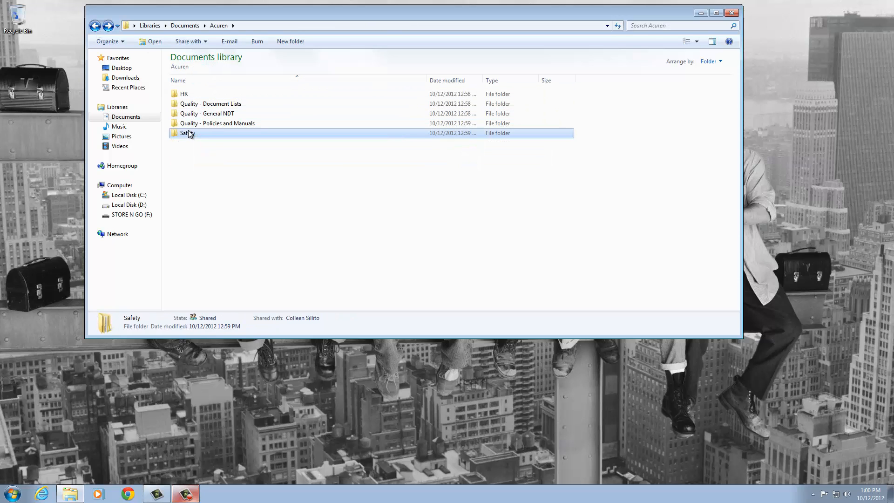
double_click(198, 103)
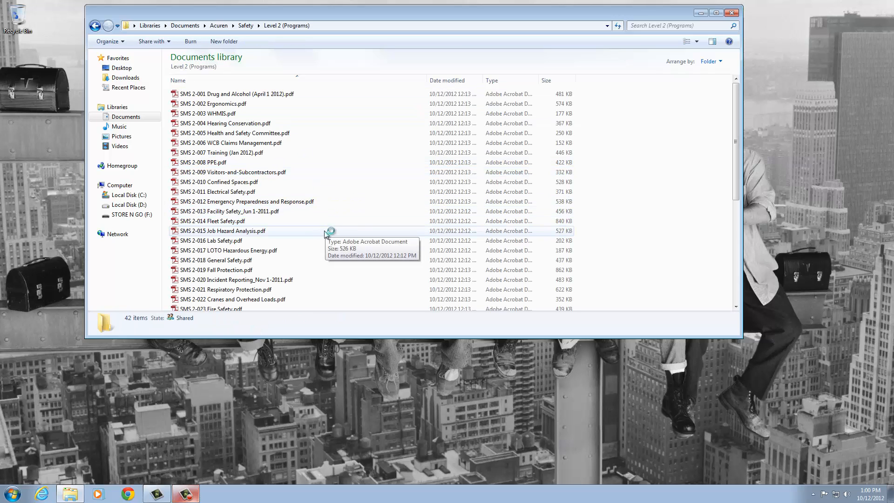
double_click(238, 223)
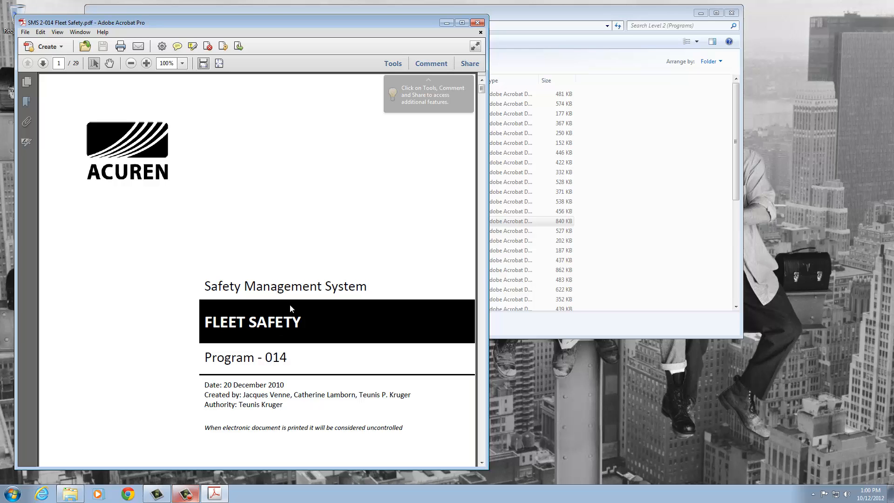
Page through the Fleet Safety PDF to page 5, then close Acrobat.
scroll(290, 296, down, 20)
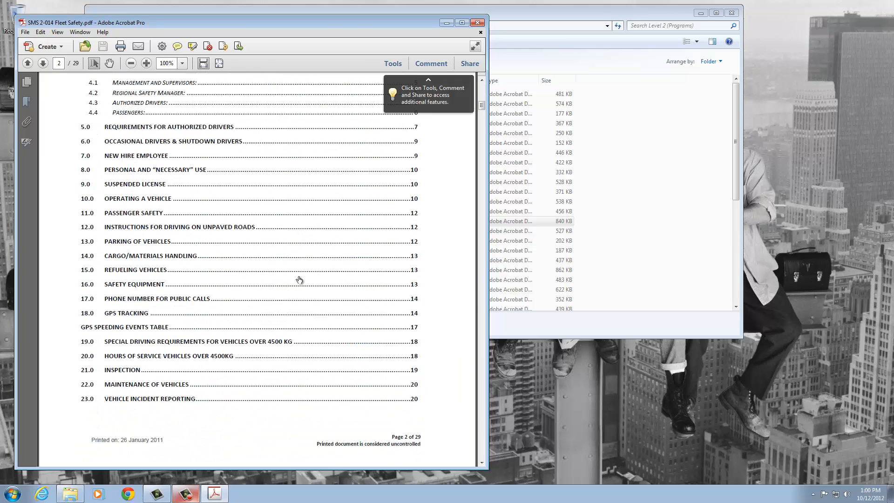
scroll(300, 280, down, 10)
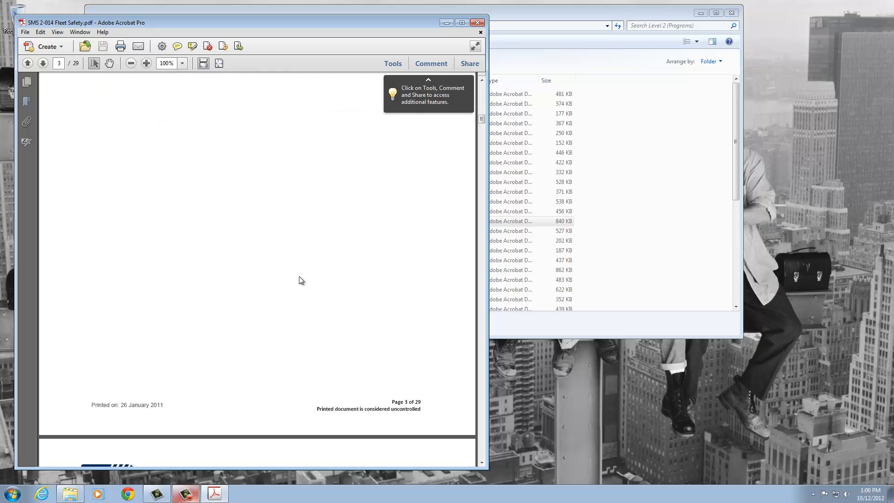
scroll(299, 280, down, 8)
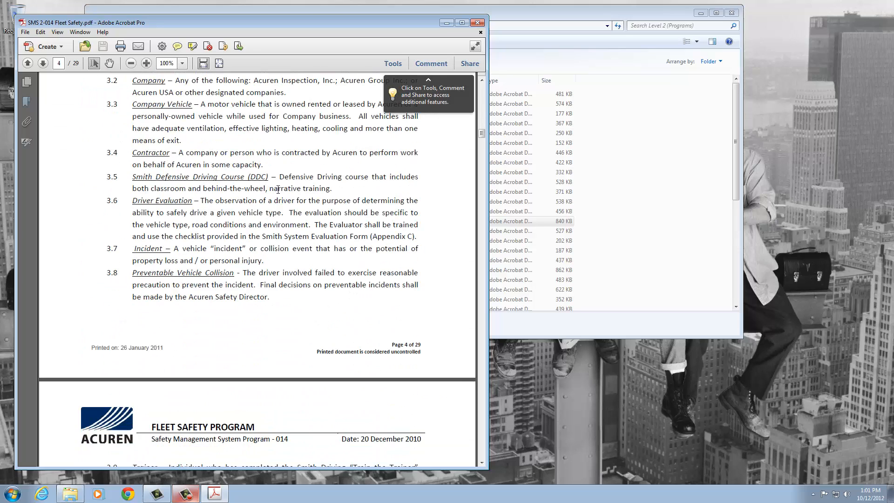
scroll(284, 82, down, 5)
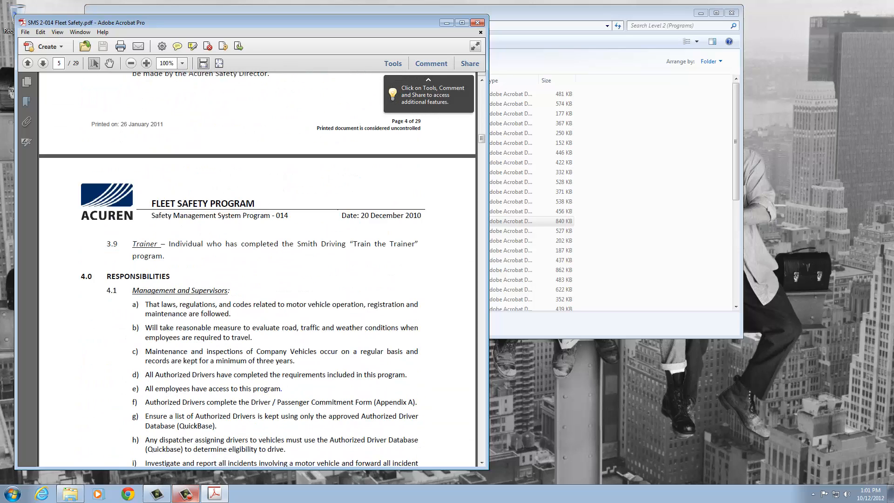
click(477, 24)
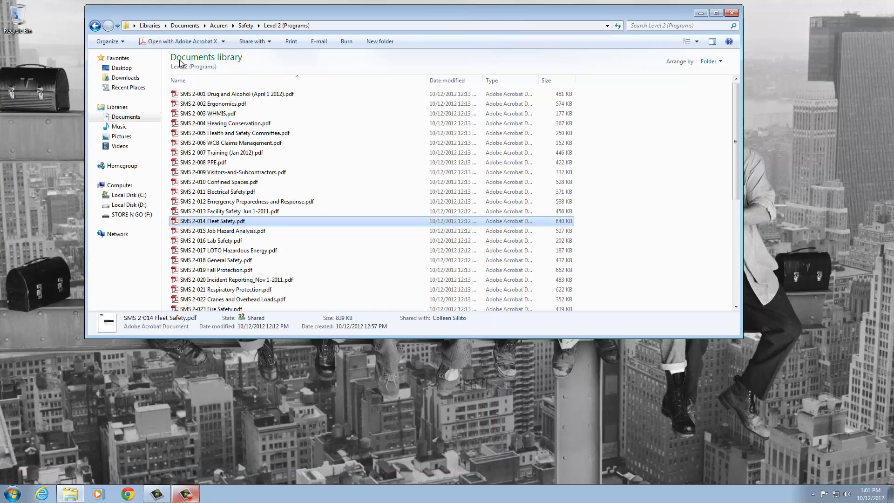
Return to Acuren, enter HR, and open the QCC Standard for Excellence - Members and Contractors PDF.
click(95, 26)
click(95, 26)
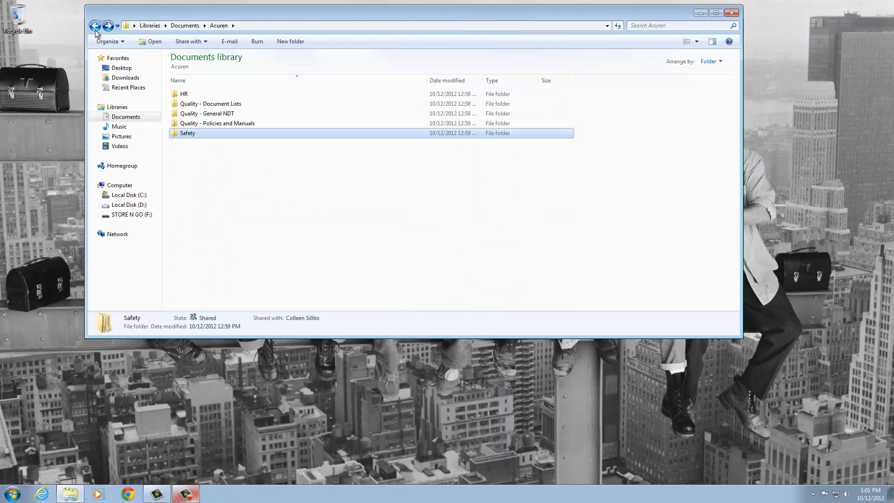
double_click(184, 95)
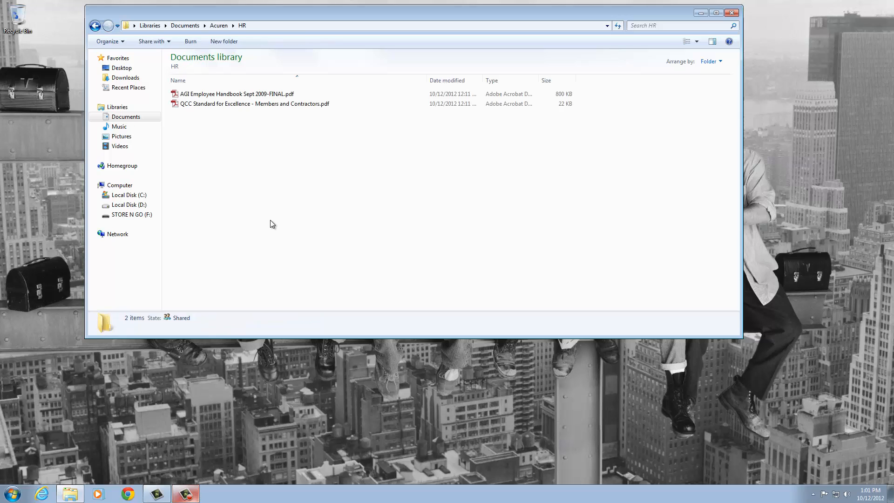
click(228, 109)
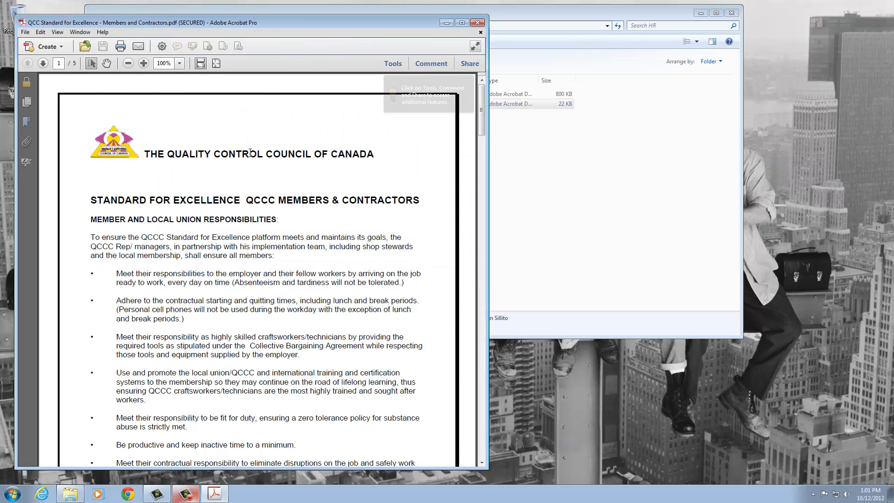
Scroll through the QCC Standard for Excellence PDF and close it.
scroll(231, 194, down, 15)
scroll(231, 193, down, 20)
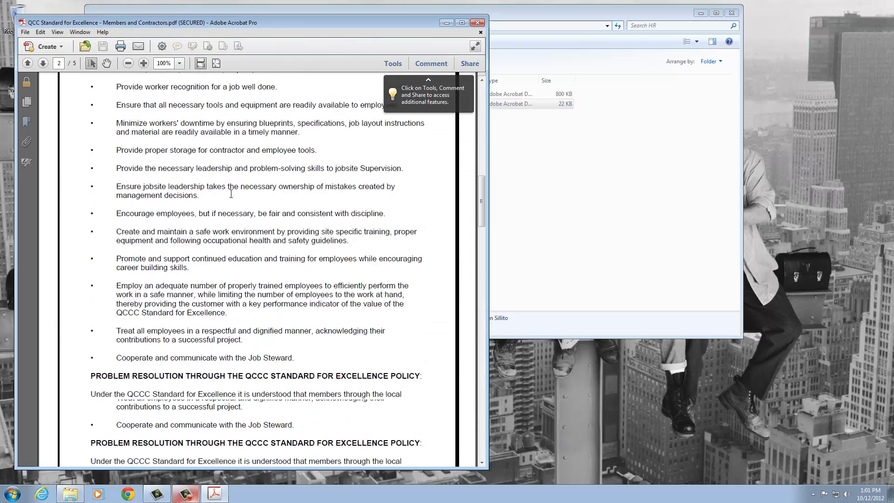
scroll(228, 185, down, 10)
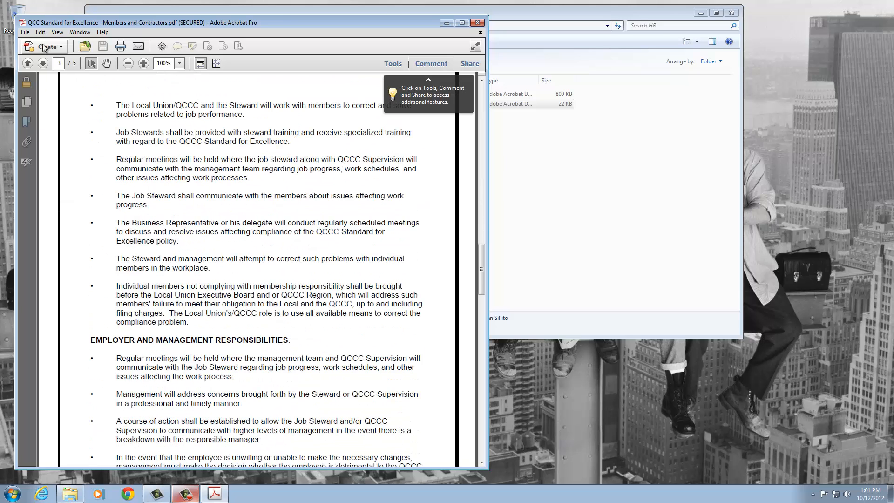
click(477, 22)
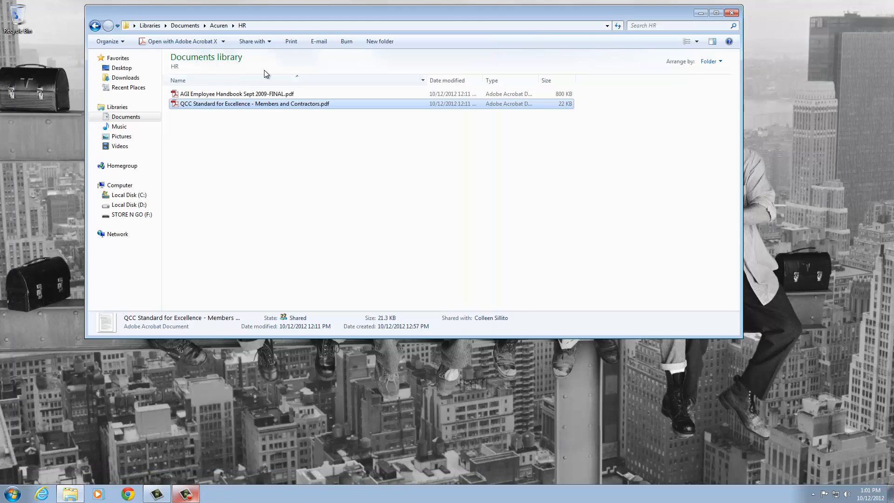
Skim the AGI Employee Handbook PDF, close it, and return to the Acuren folder.
click(205, 95)
double_click(205, 95)
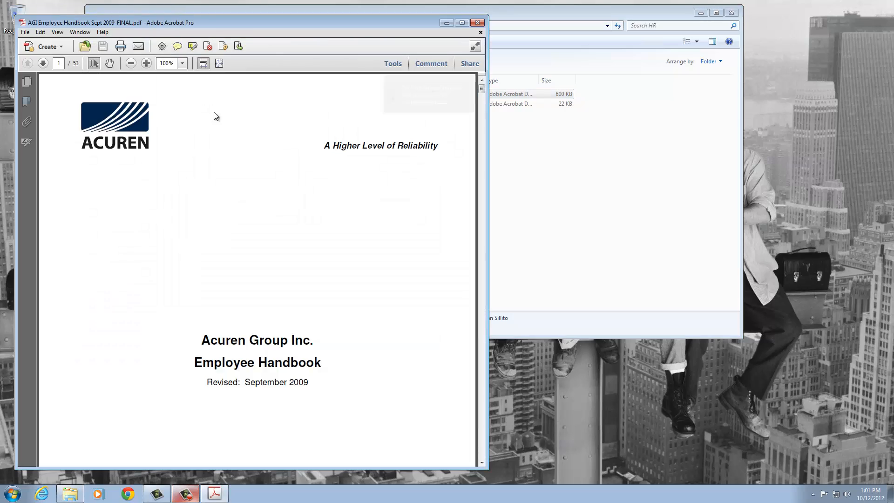
scroll(222, 196, down, 12)
scroll(222, 196, down, 20)
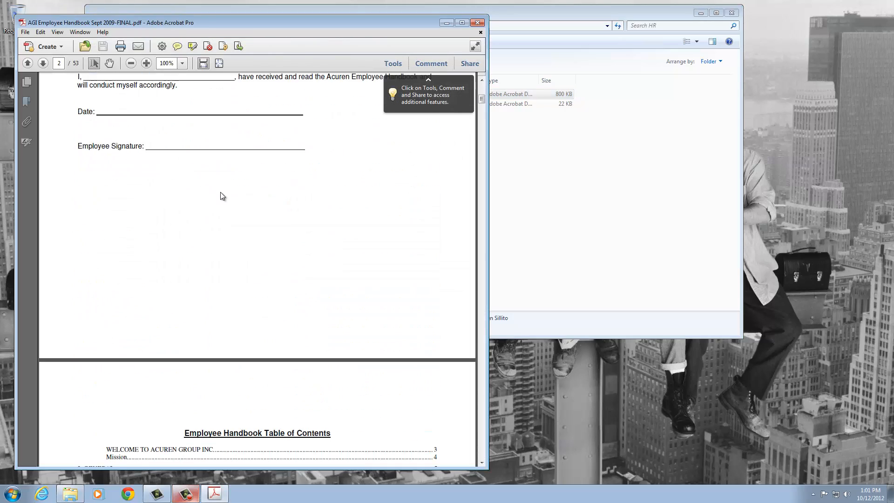
scroll(220, 192, down, 20)
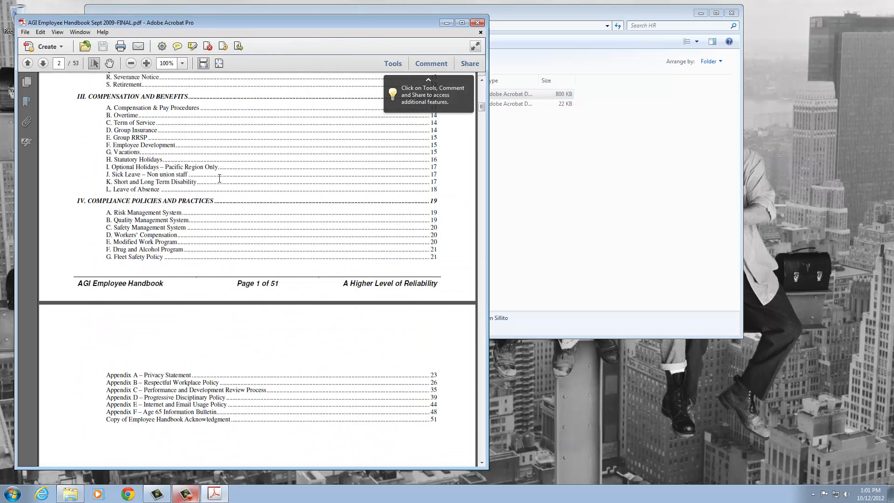
click(477, 22)
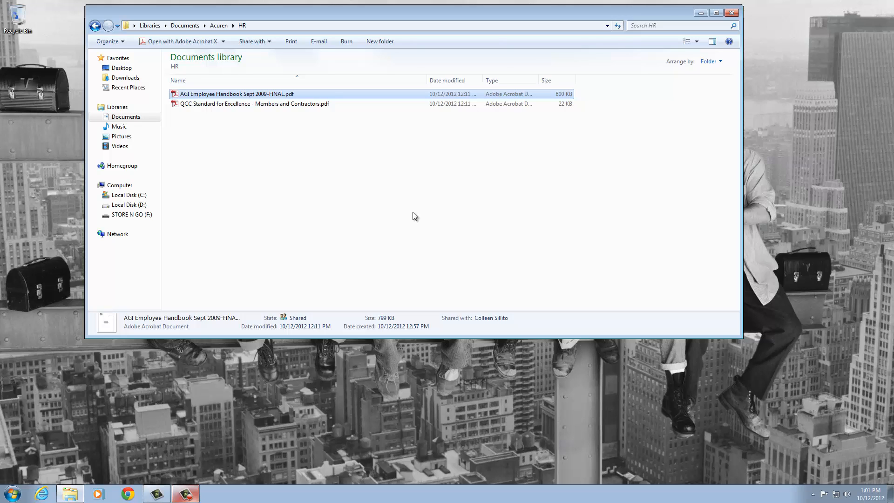
click(96, 25)
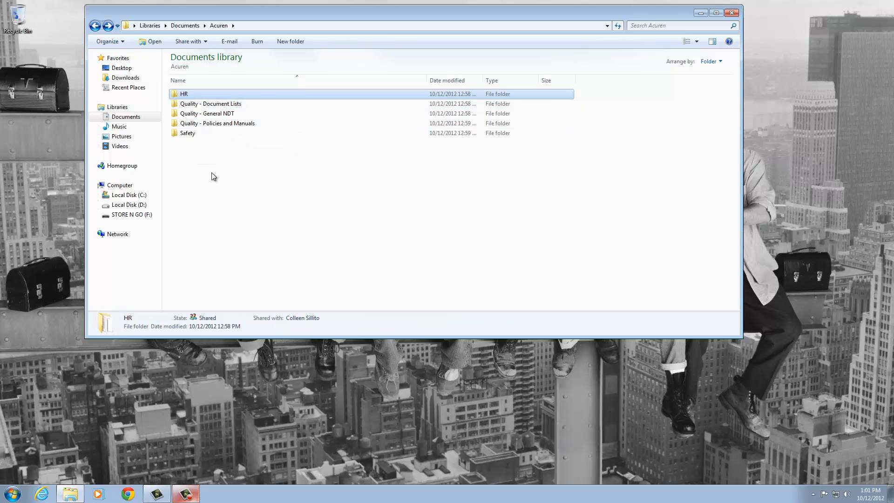